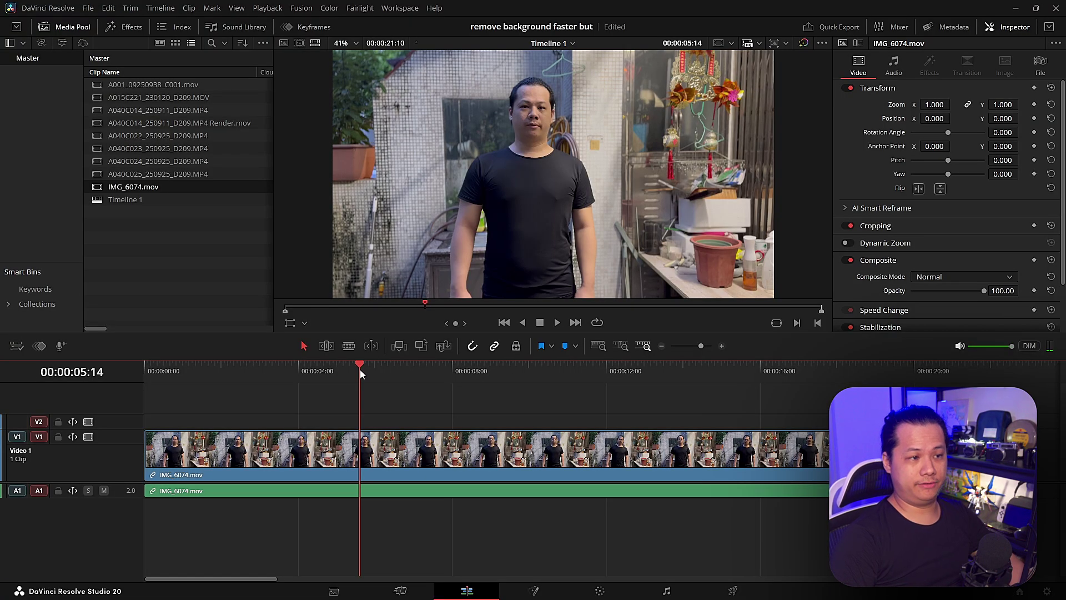
- Cue the clip at frame 00:00:06:08 and start playback
left_click(388, 371)
left_click(388, 371)
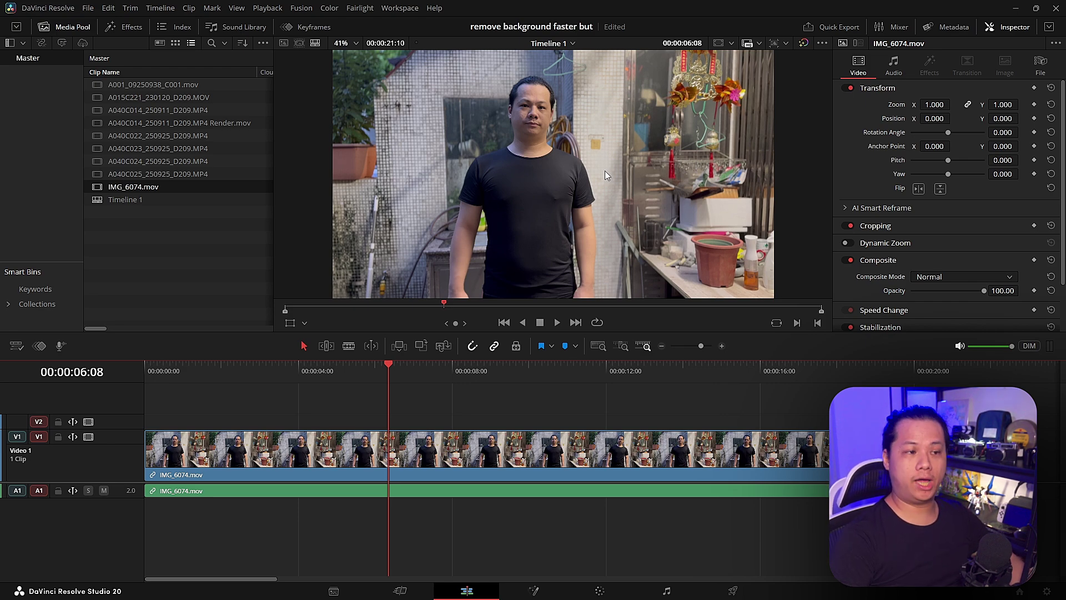
key("space")
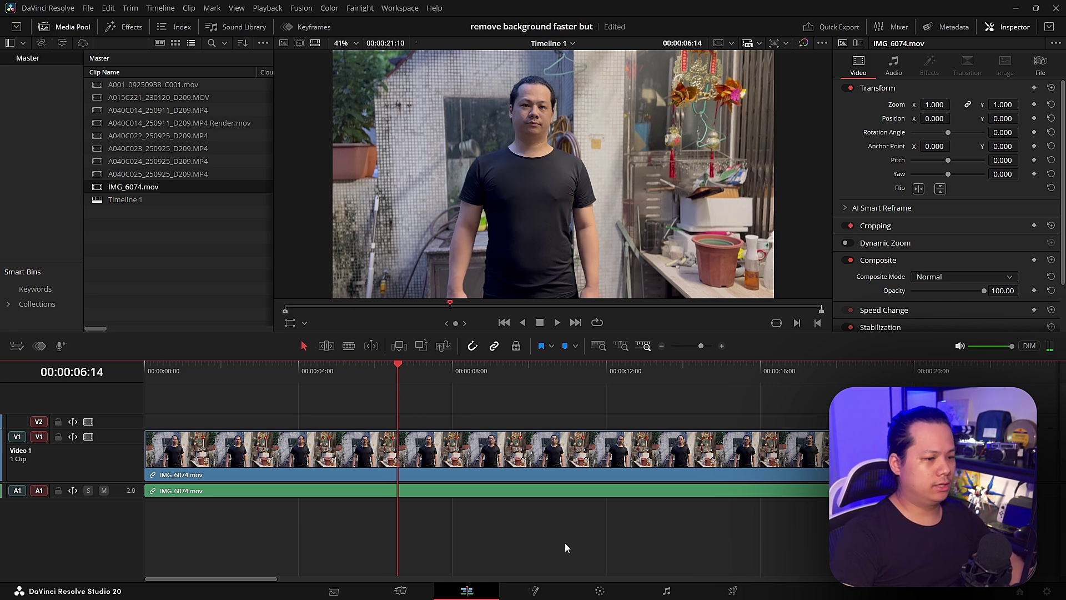
- Apply Depth Map to node 01 with Adjust Map Levels, Far Limit 0.263 and Near Limit 0.343
left_click(600, 591)
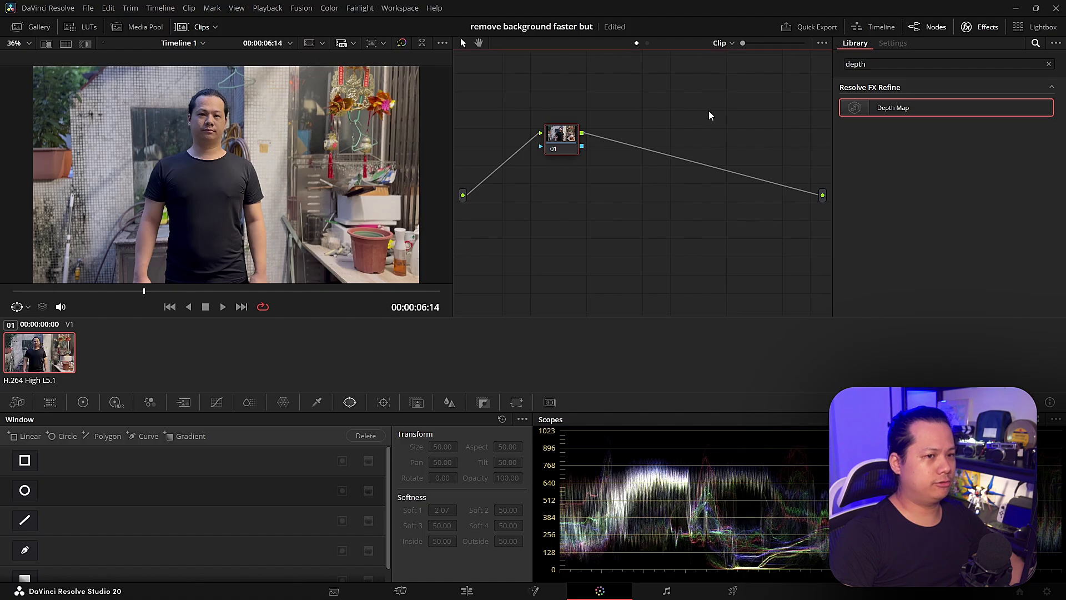
left_click_drag(866, 108, 731, 147)
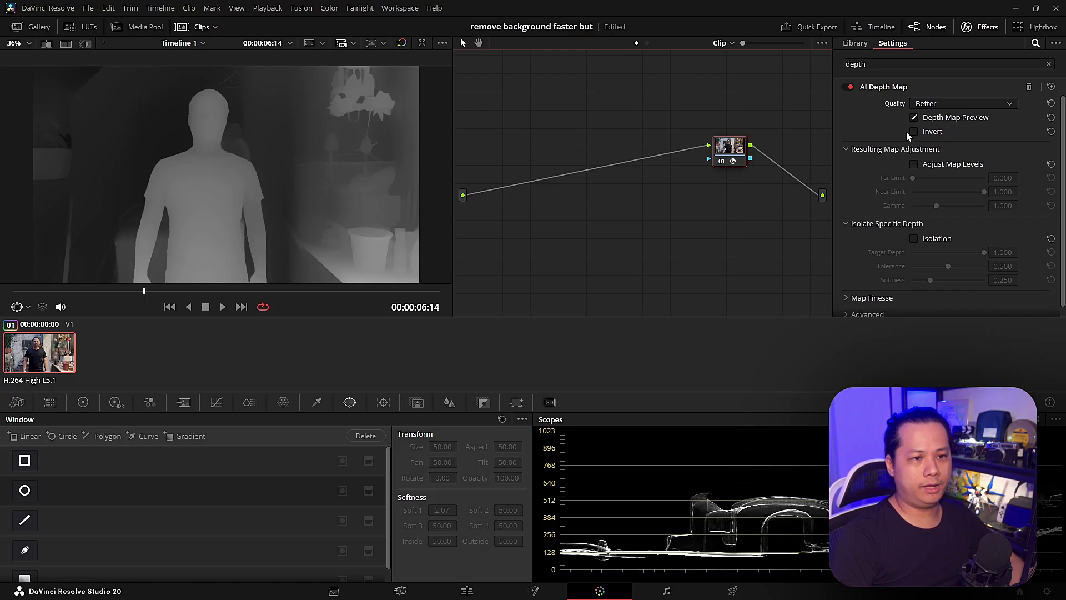
left_click(914, 163)
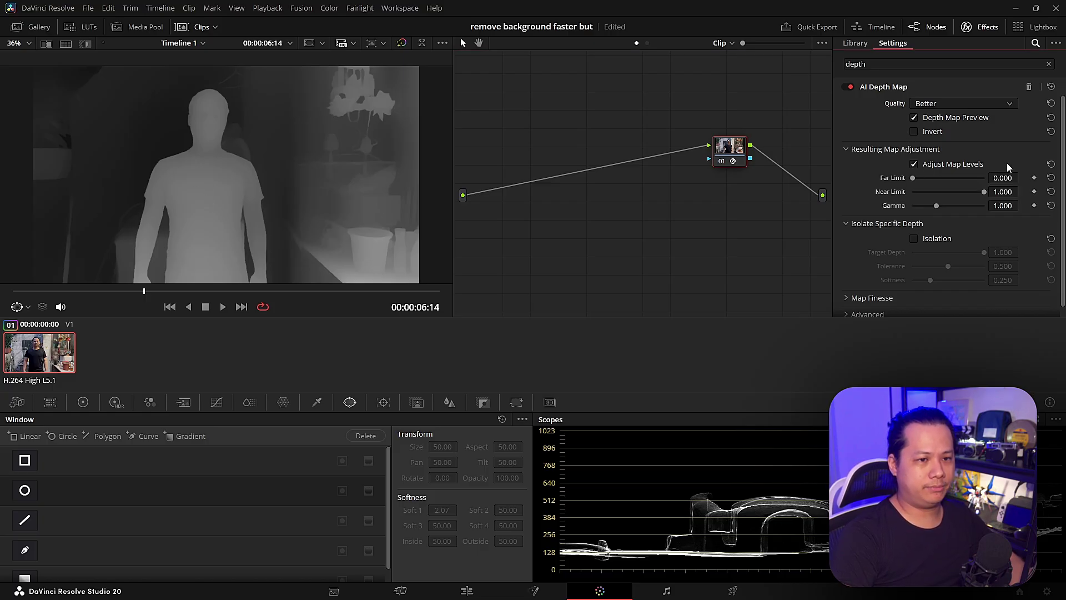
left_click_drag(1001, 177, 239, 172)
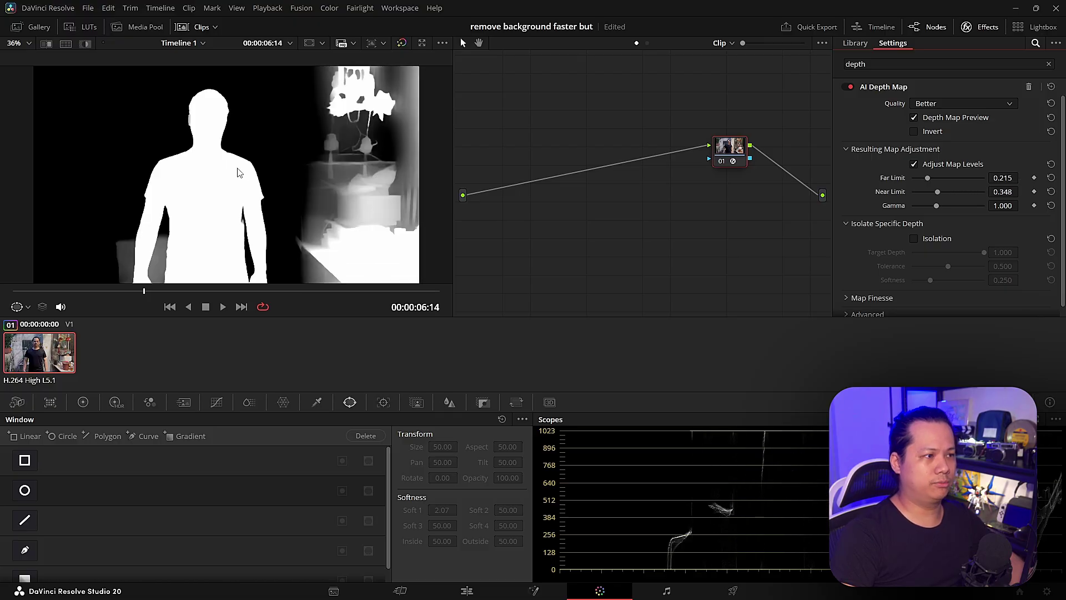
left_click_drag(1021, 189, 1033, 189)
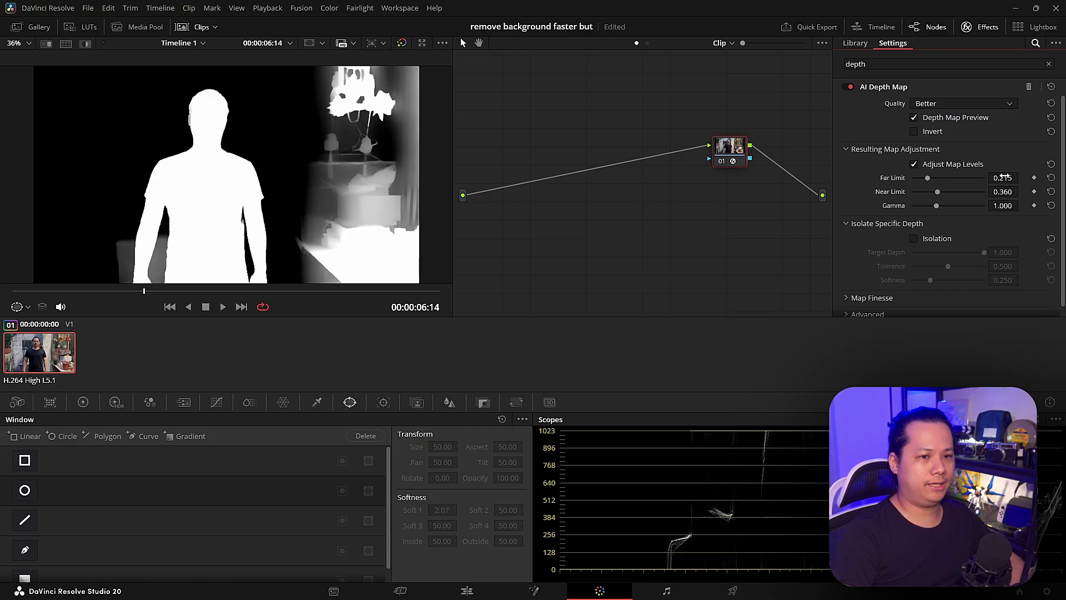
left_click_drag(1003, 178, 1025, 178)
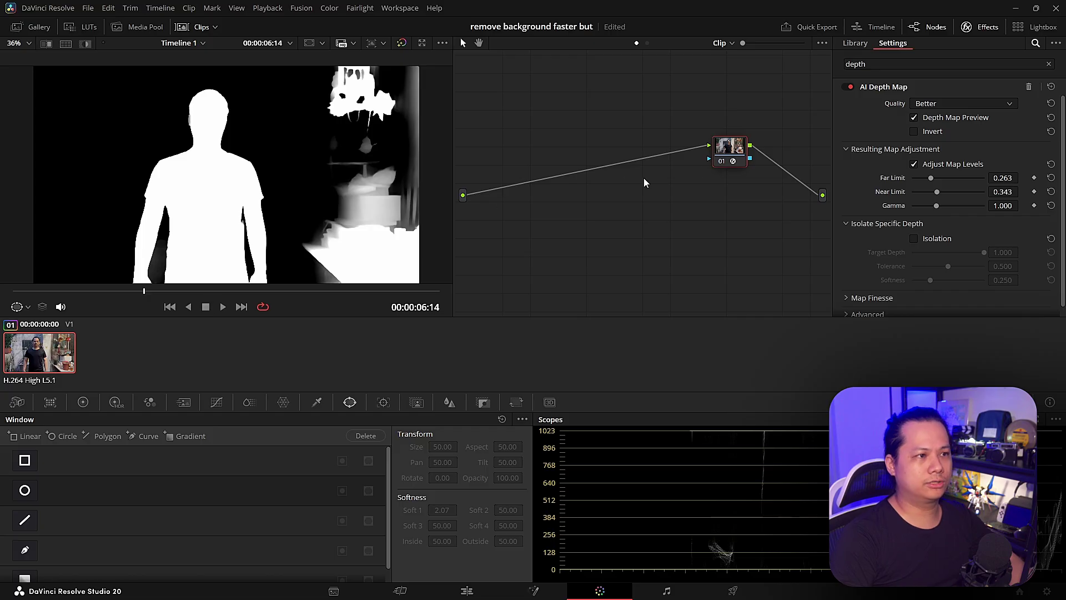
left_click_drag(729, 149, 639, 127)
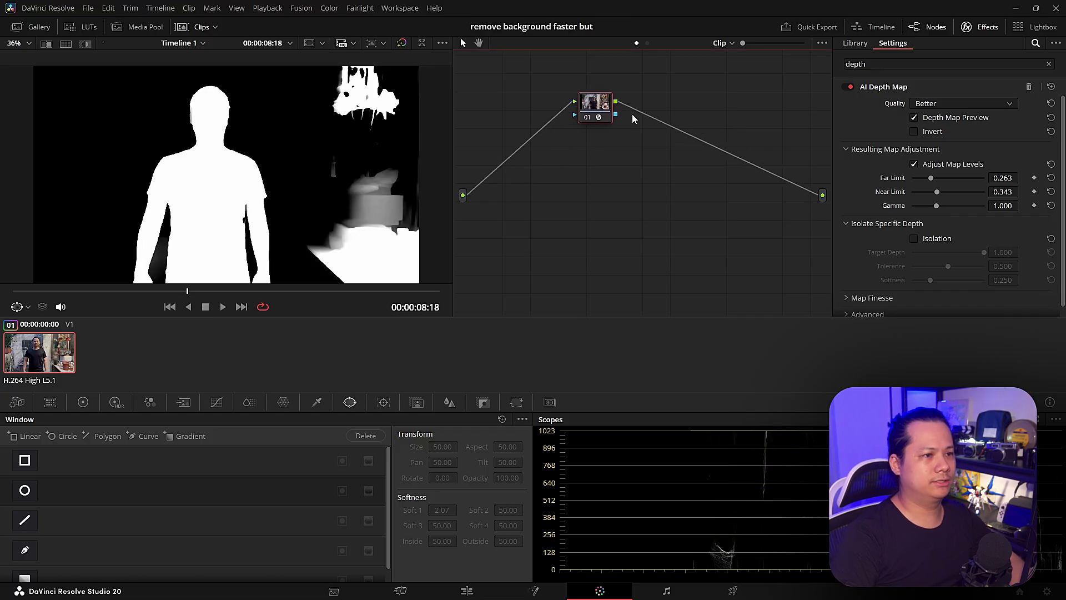
left_click_drag(595, 104, 613, 136)
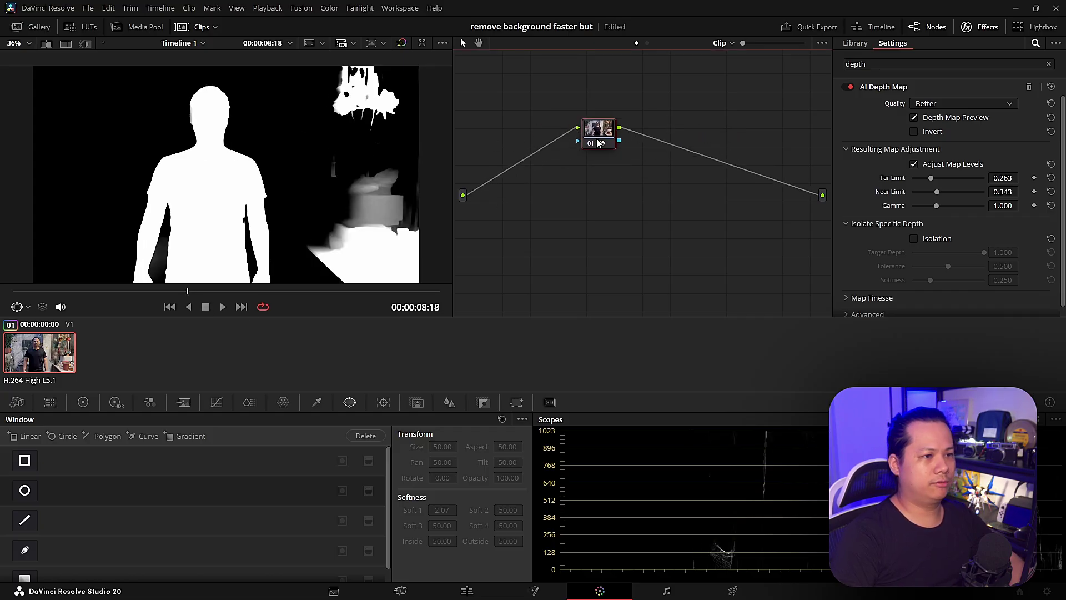
- Add an alpha output to the node graph and turn off Depth Map Preview
right_click(677, 213)
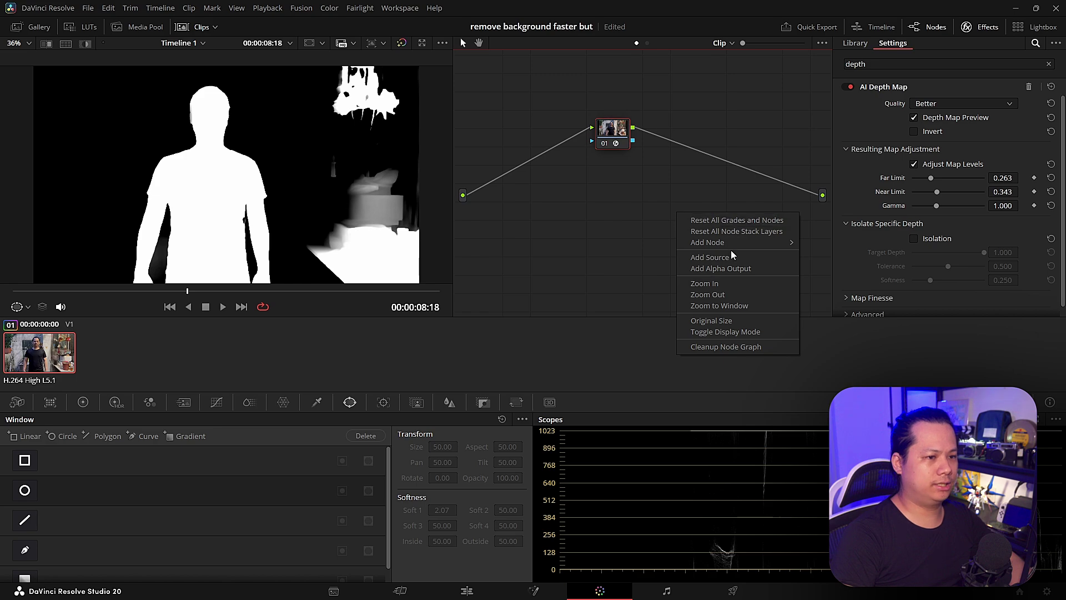
left_click(731, 270)
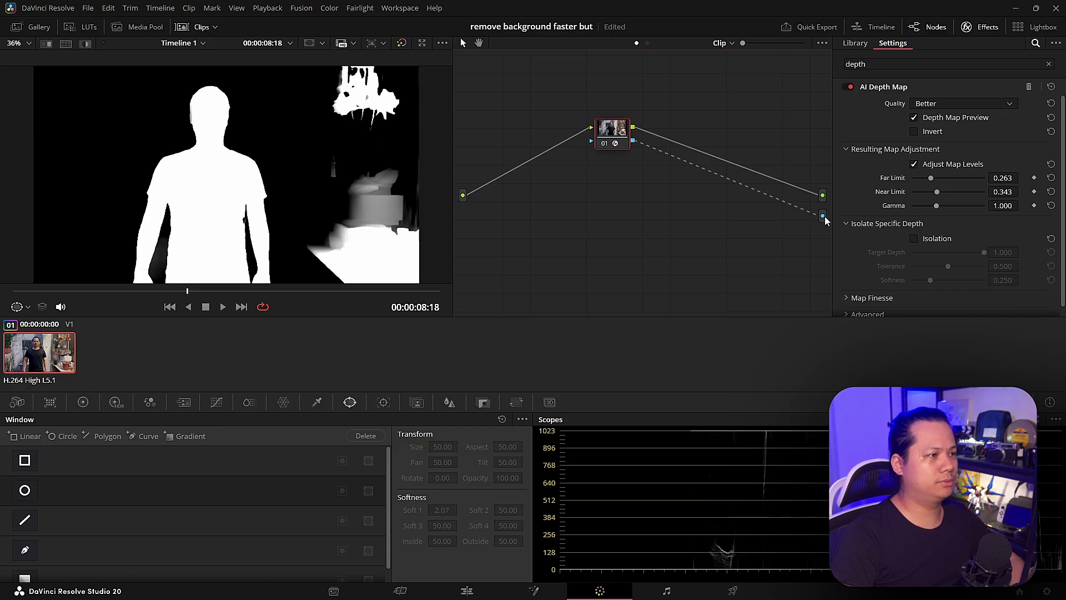
left_click(917, 119)
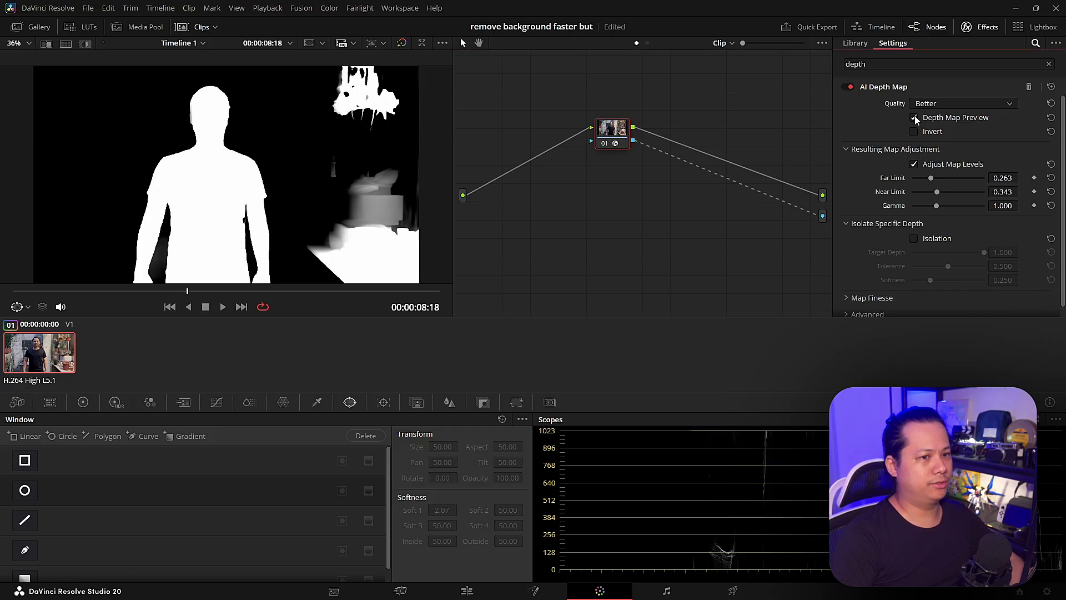
- Play the keyed clip from its start on the Edit page
left_click(467, 589)
key("Home")
key("space")
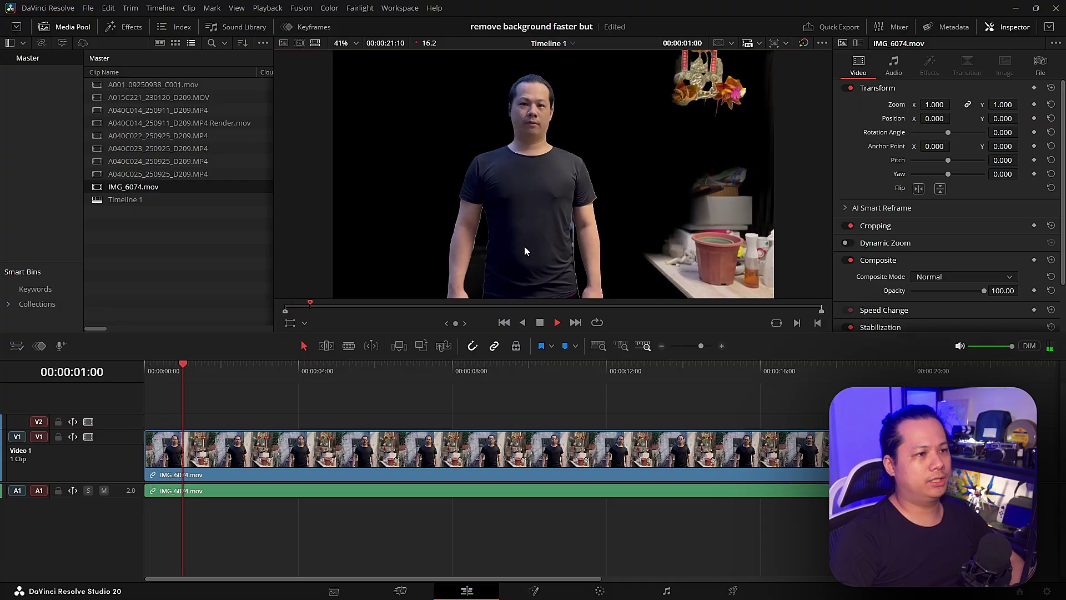
key("space")
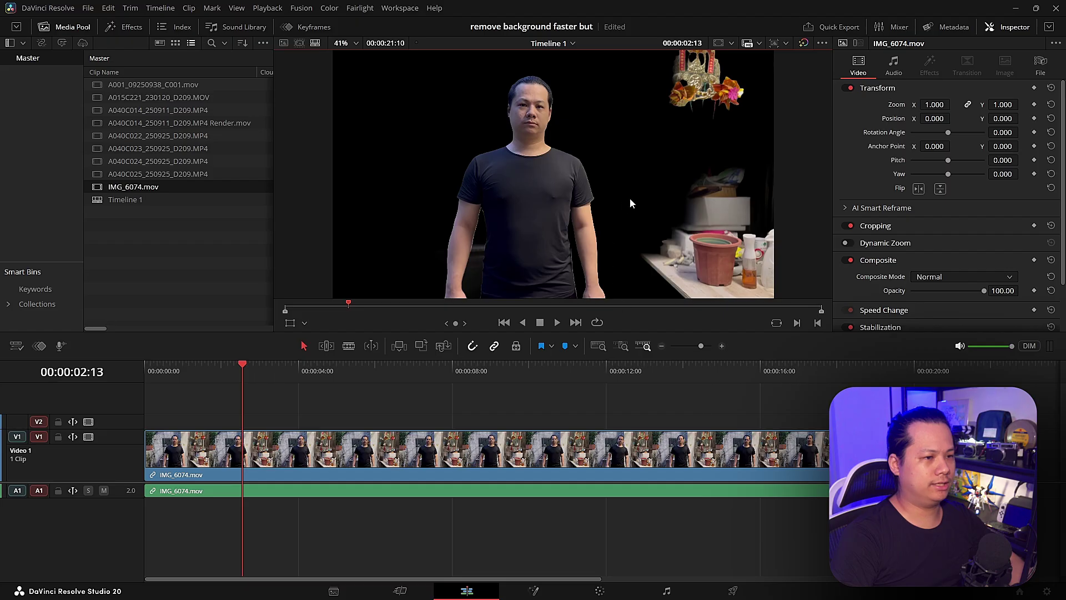
- Add an inverted rectangular window over the leftover ornament and right-side objects
left_click(600, 590)
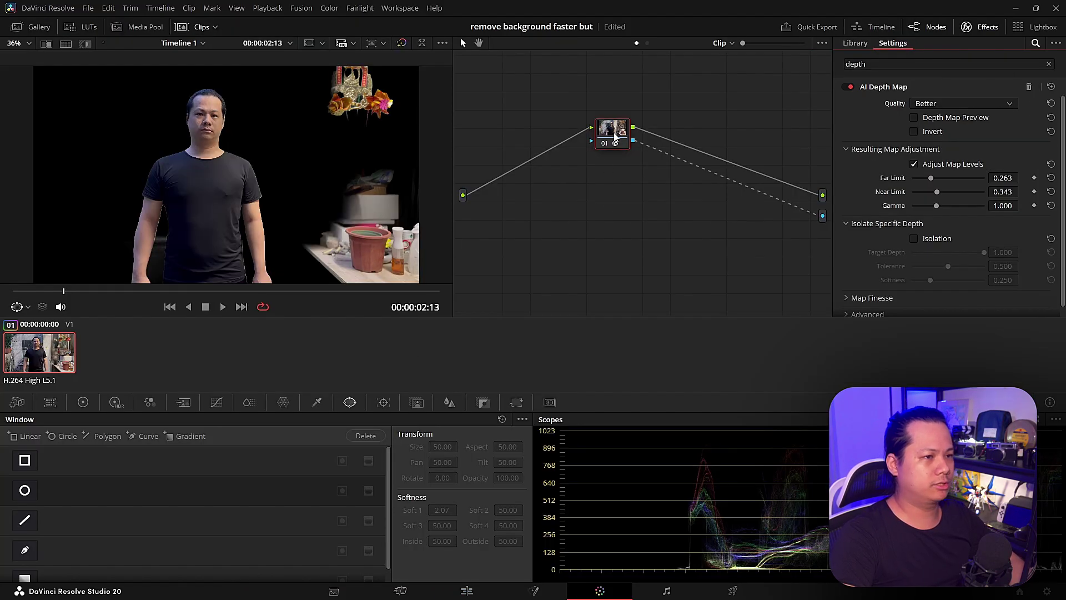
mouse_move(616, 137)
left_mouse_down()
mouse_move(577, 116)
mouse_move(596, 136)
left_mouse_up()
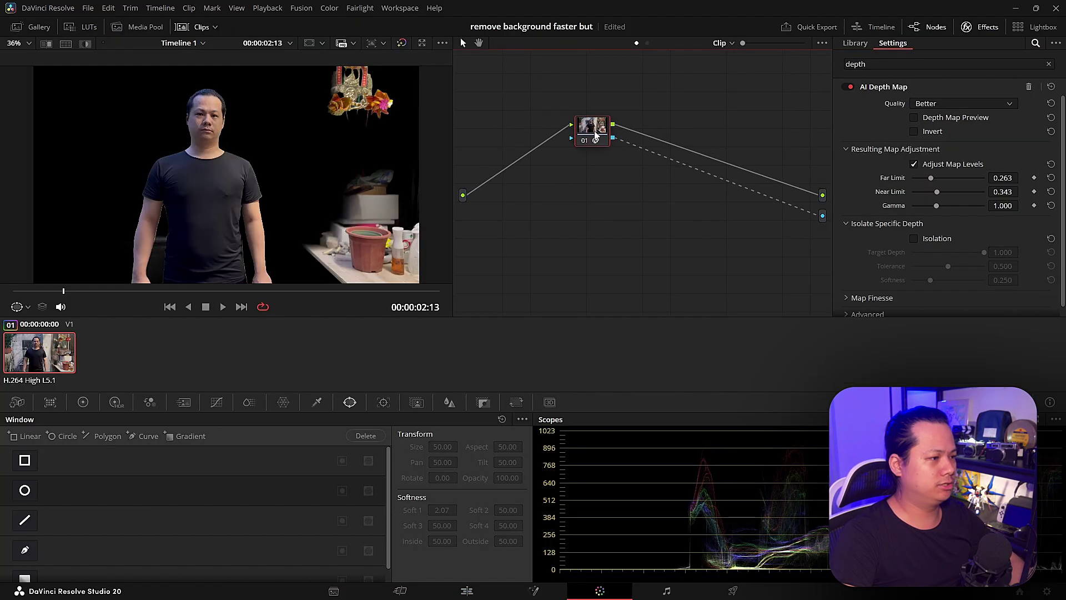
left_click(24, 460)
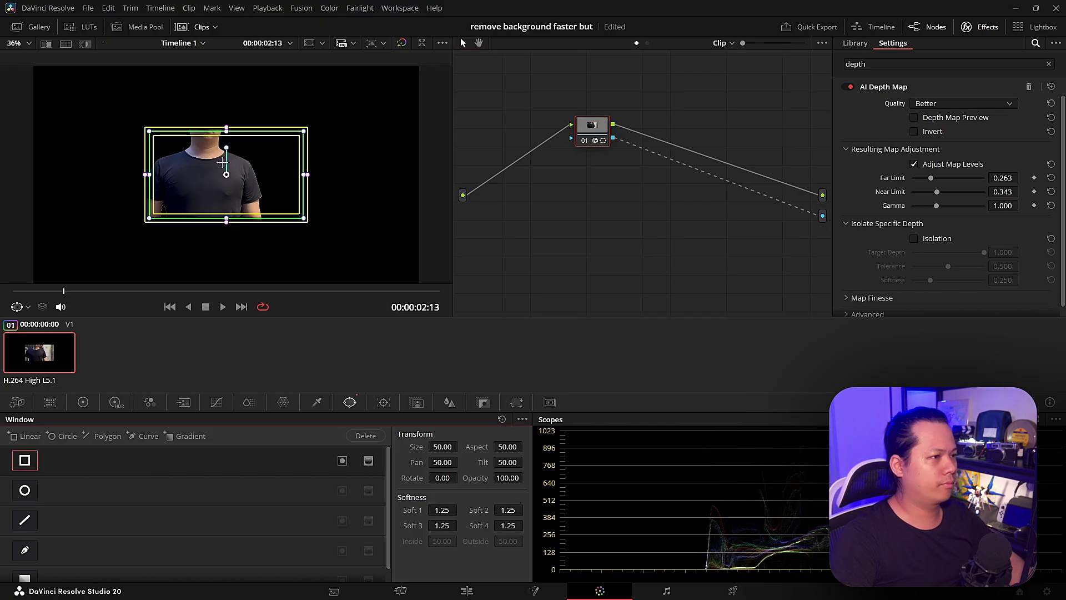
left_click_drag(225, 167, 387, 103)
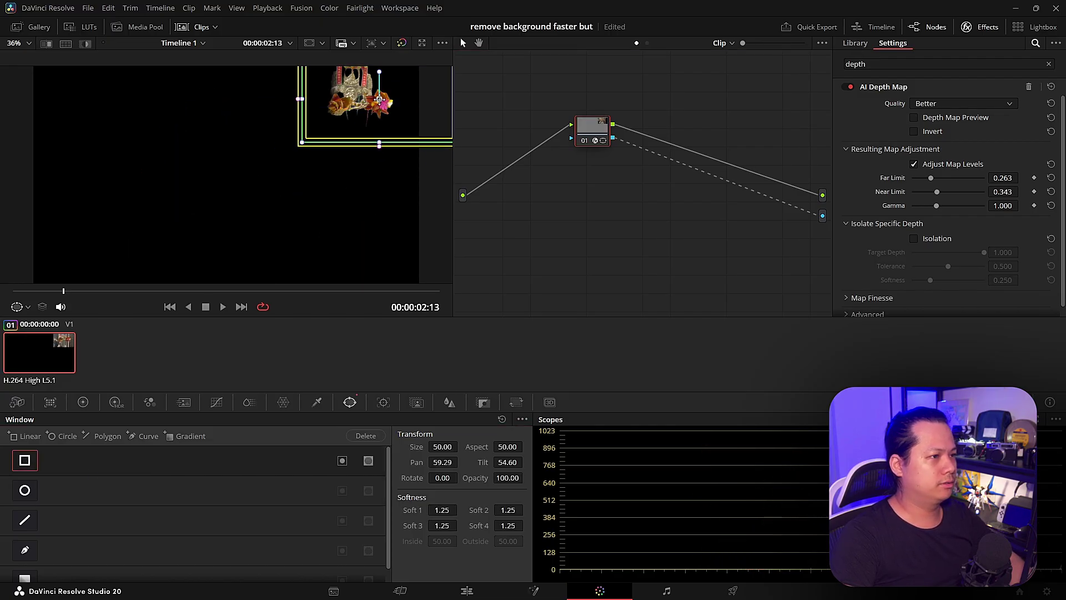
left_click_drag(385, 149, 365, 182)
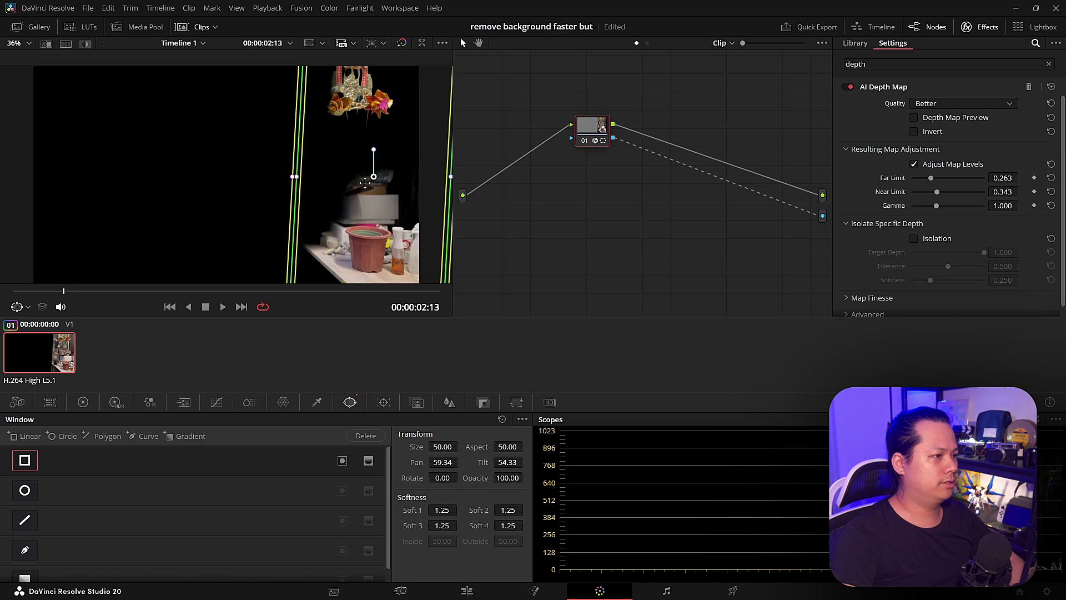
left_click(343, 462)
- Play and scrub the keyed clip between 00:00:07:23 and 00:00:14:01 on the Edit page
left_click(467, 591)
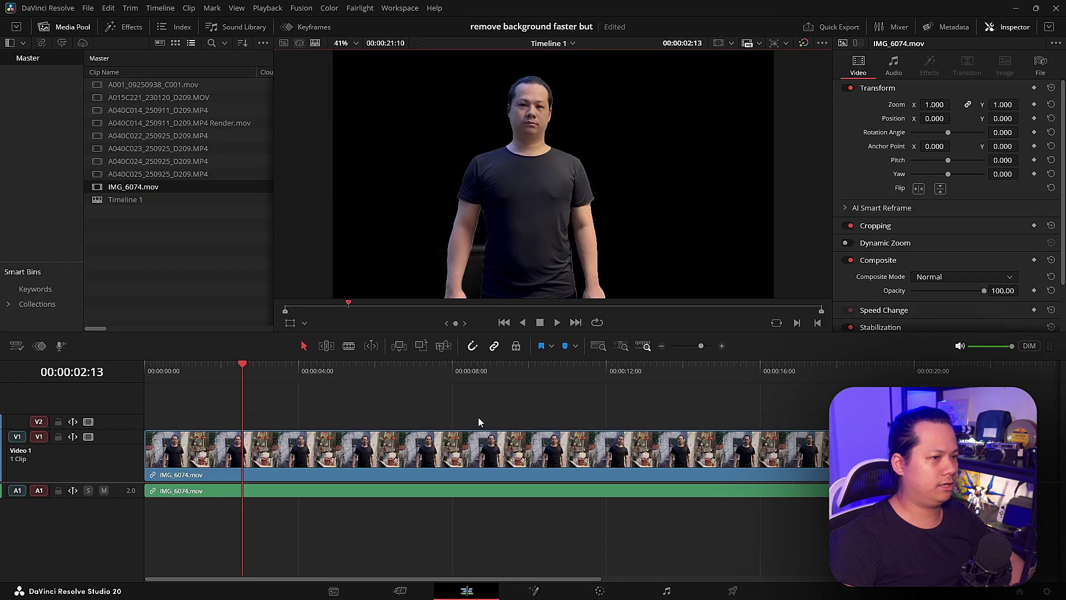
key("space")
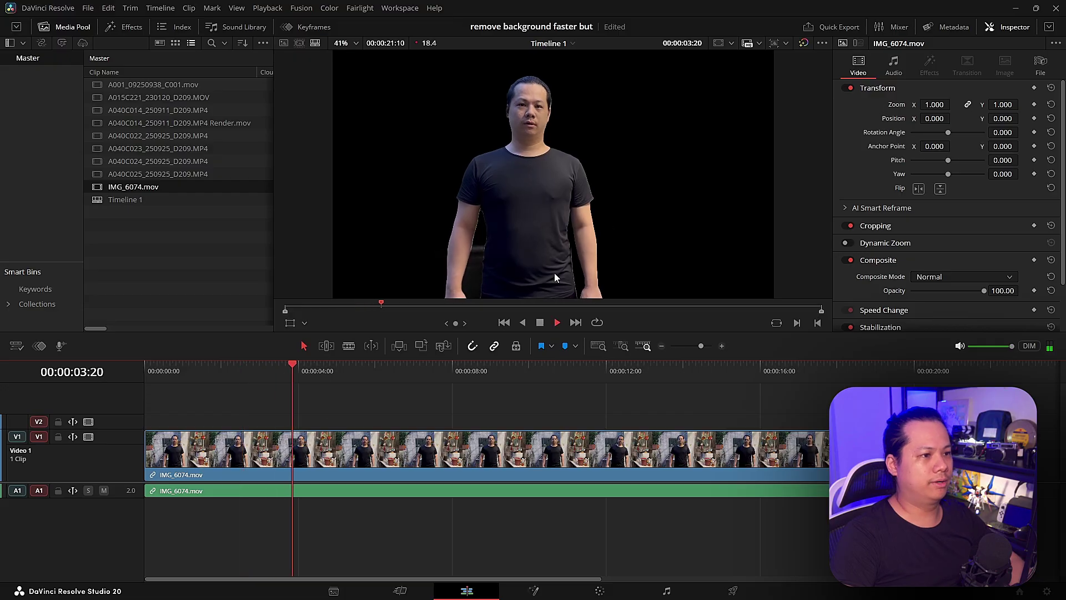
key("space")
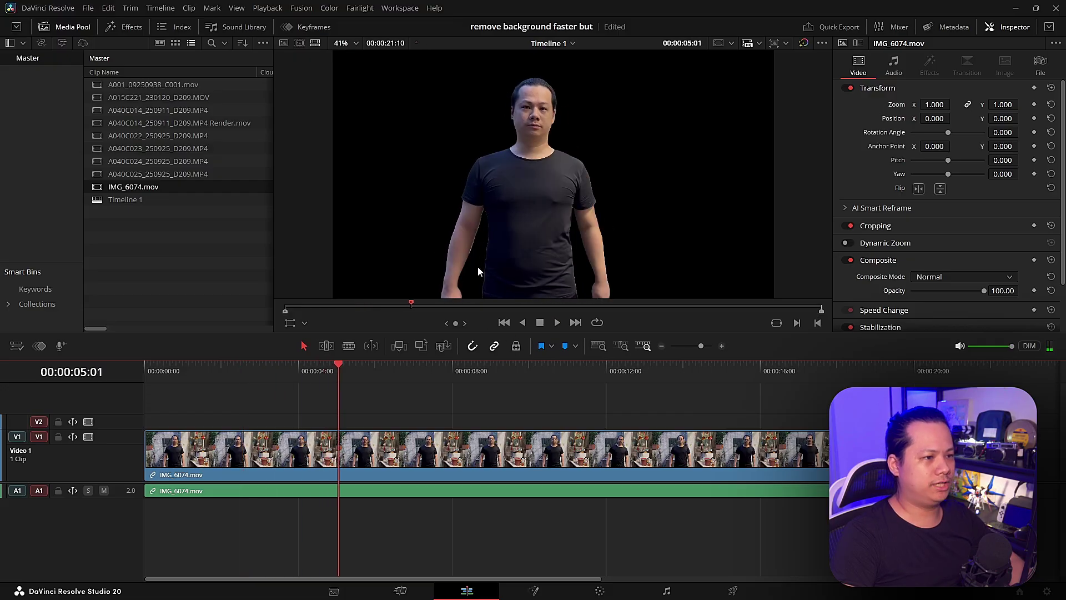
key("space")
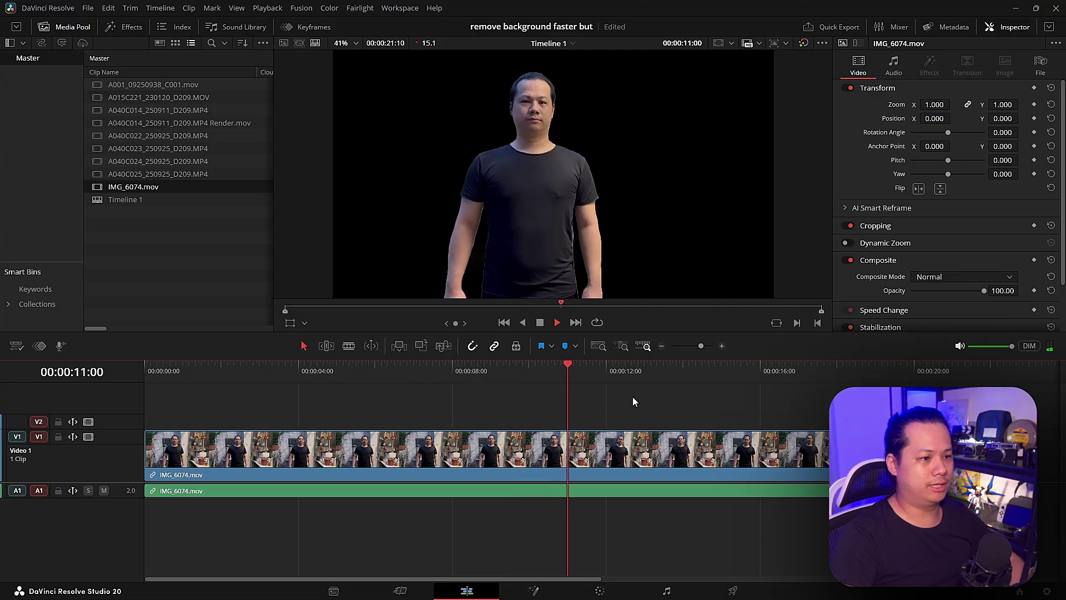
left_click(682, 382)
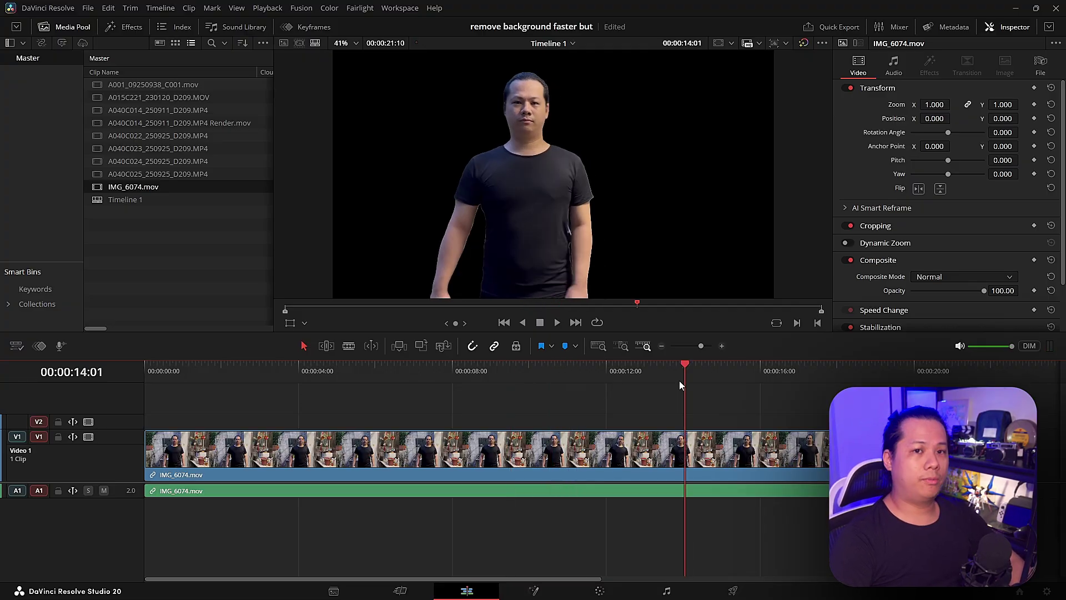
left_click(497, 372)
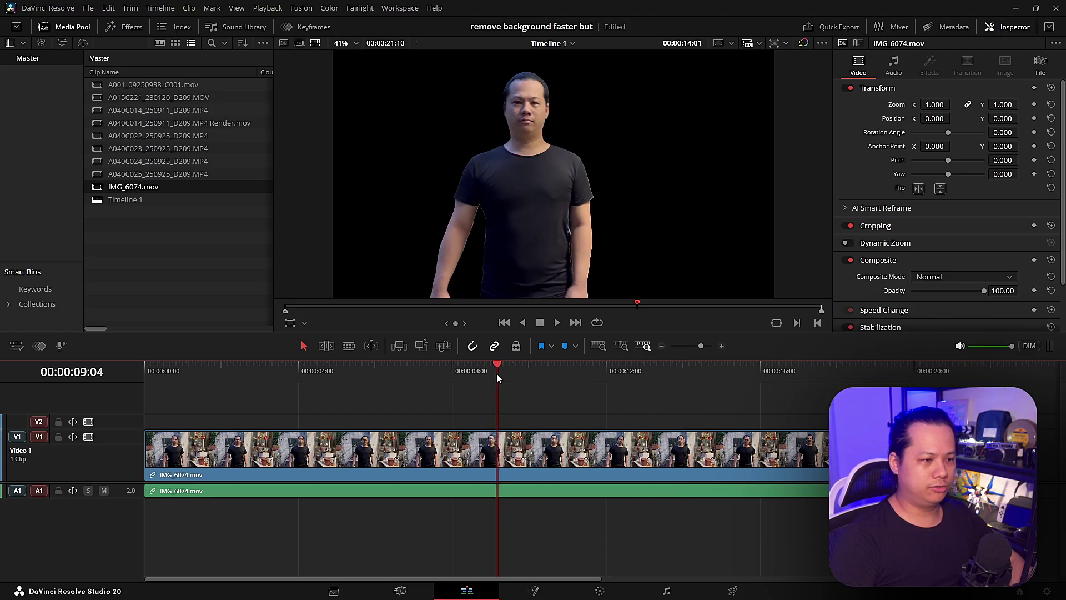
left_click_drag(462, 372, 451, 378)
left_click_drag(531, 373, 530, 375)
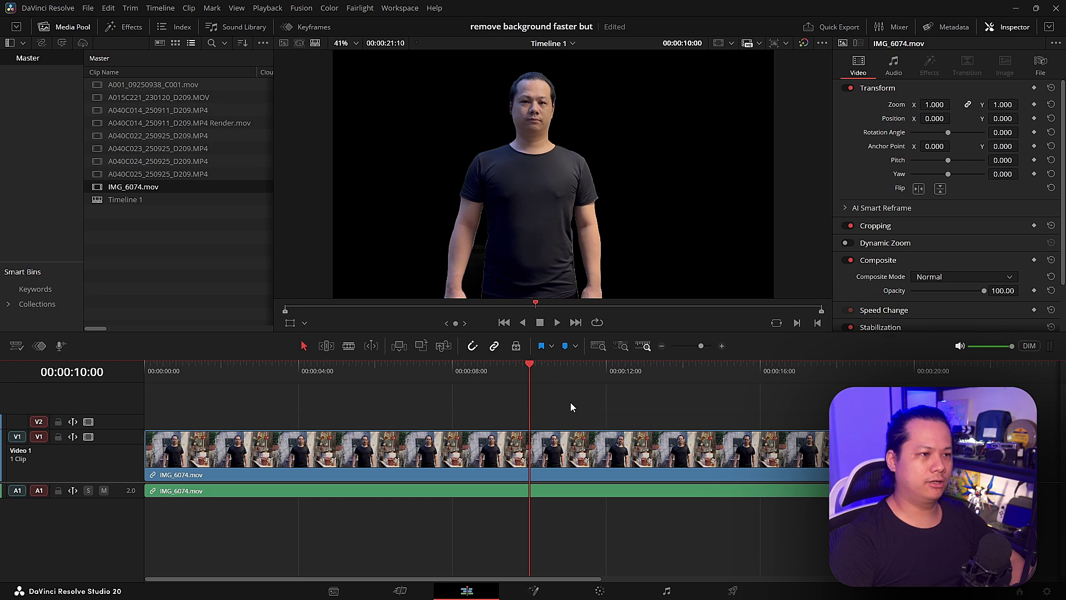
- Open Render in Place settings for the IMG_6074.mov clip, then cancel them
left_click(609, 371)
right_click(539, 450)
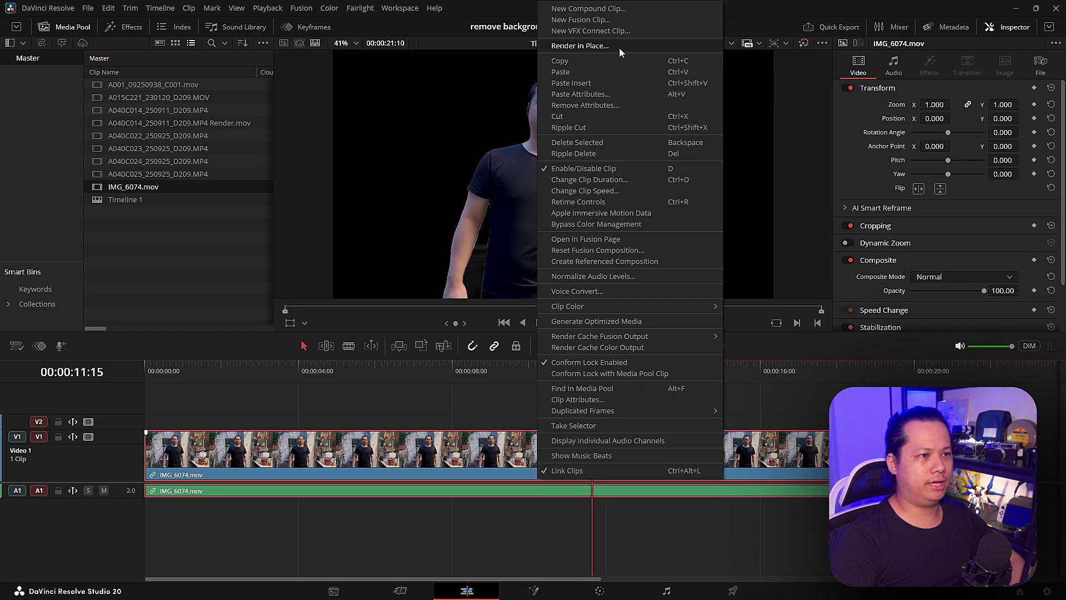
left_click(599, 46)
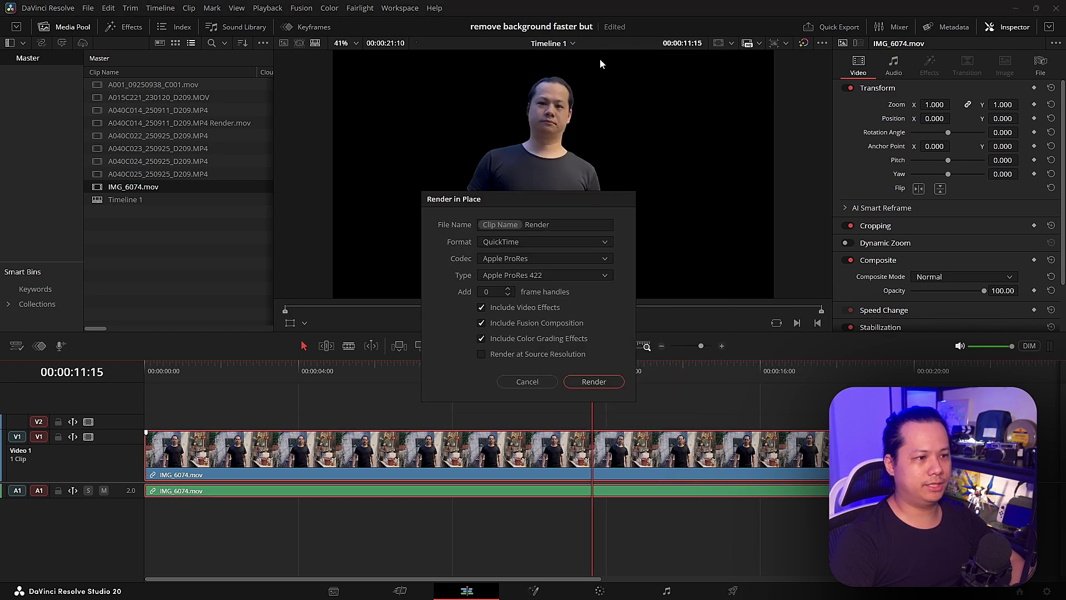
left_click(527, 382)
- Move the playhead around 00:00:10:18 and deselect the timeline clip
left_click(558, 371)
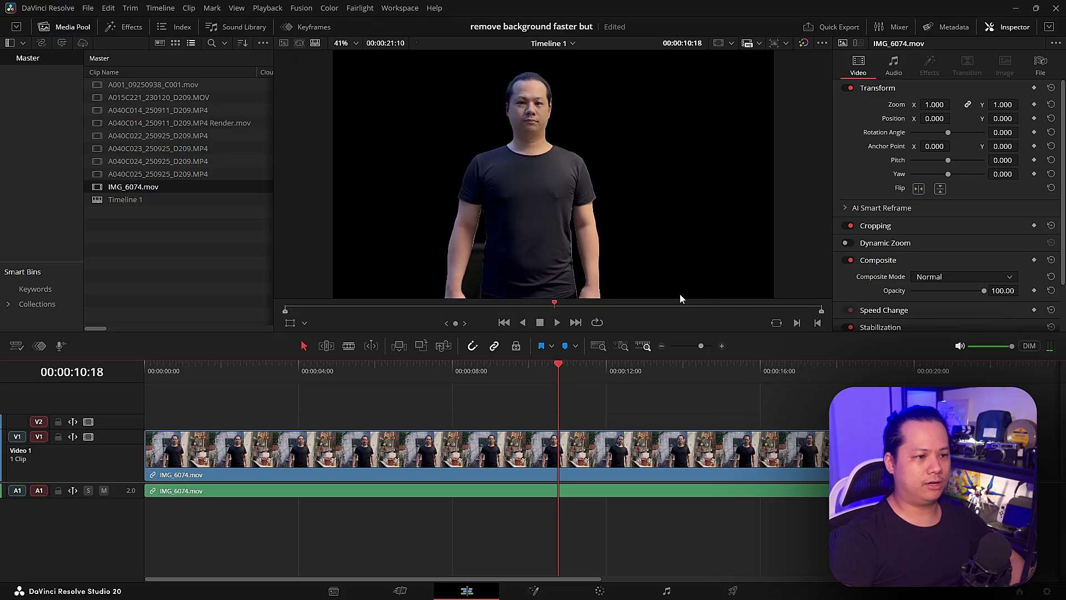
scroll(581, 423, "up", 2)
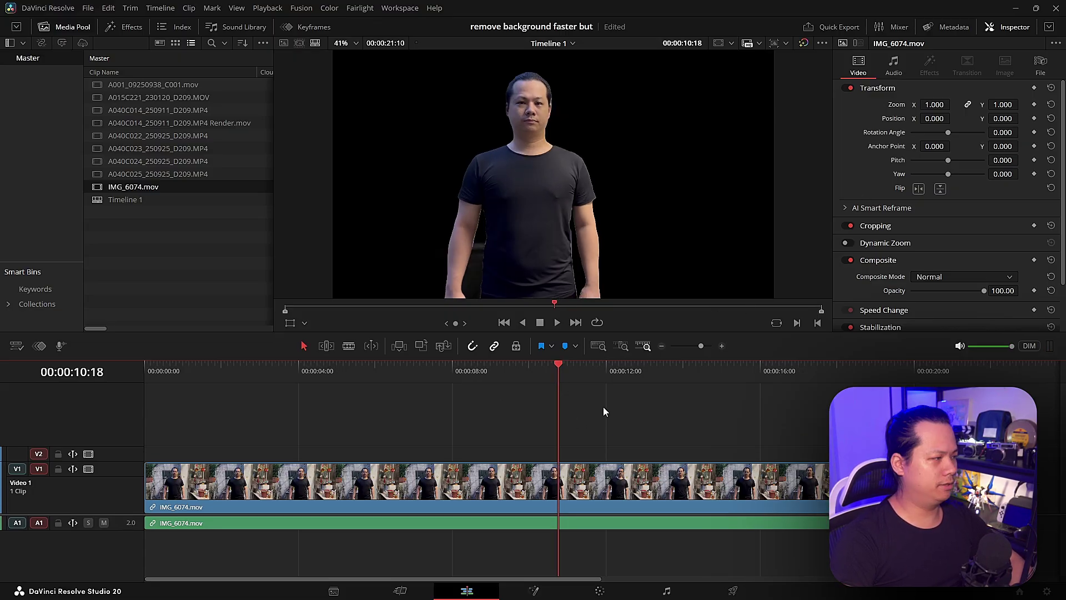
left_click(235, 291)
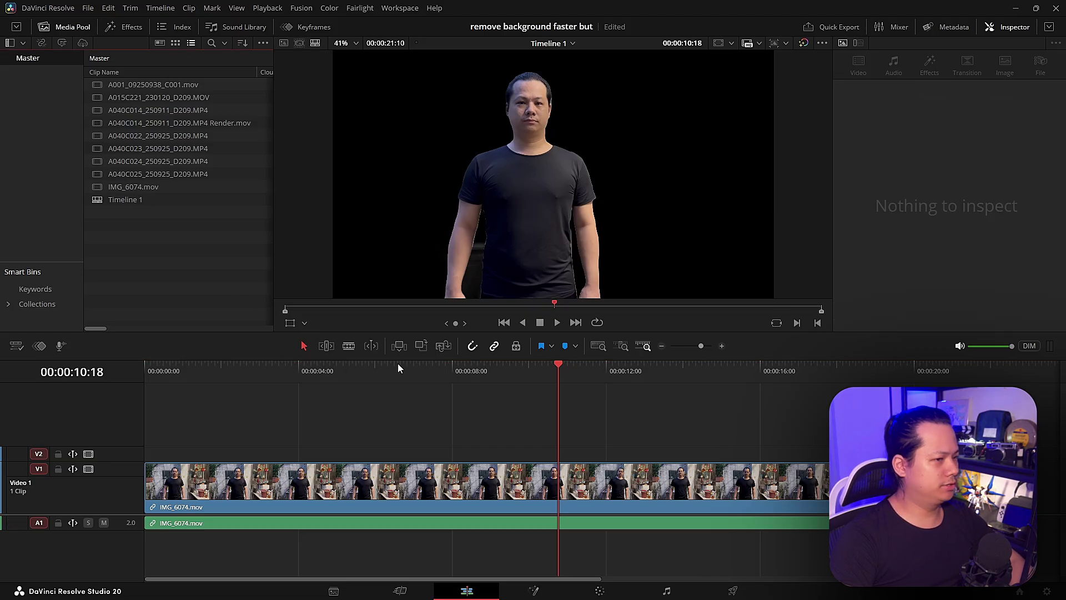
left_click_drag(555, 372, 520, 372)
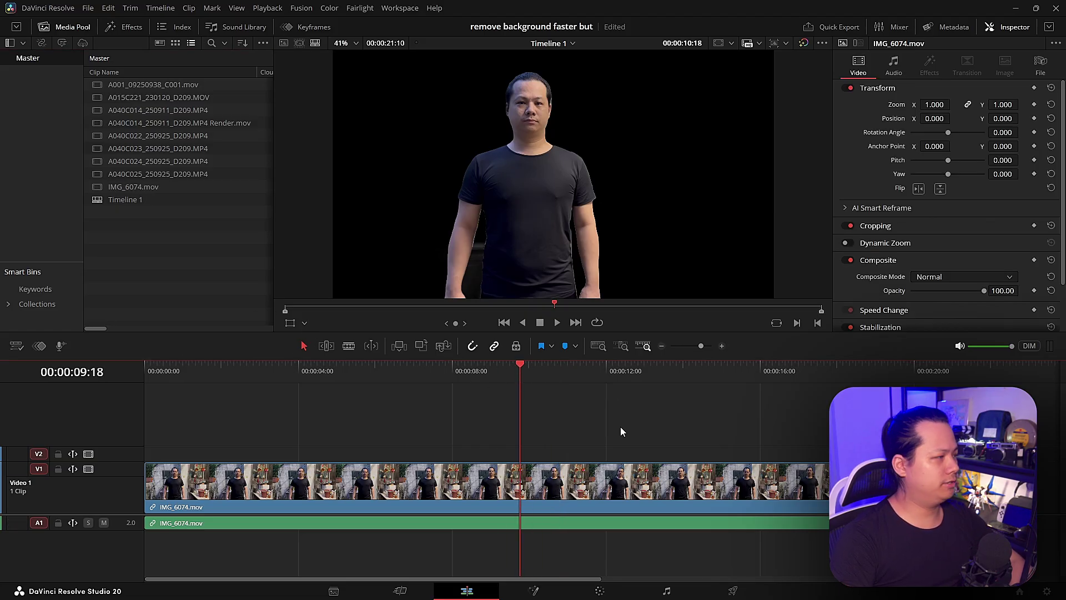
left_click(217, 255)
- Switch to File Explorer, then scrub and play the new screen recording
key("alt+Tab")
key("super+e")
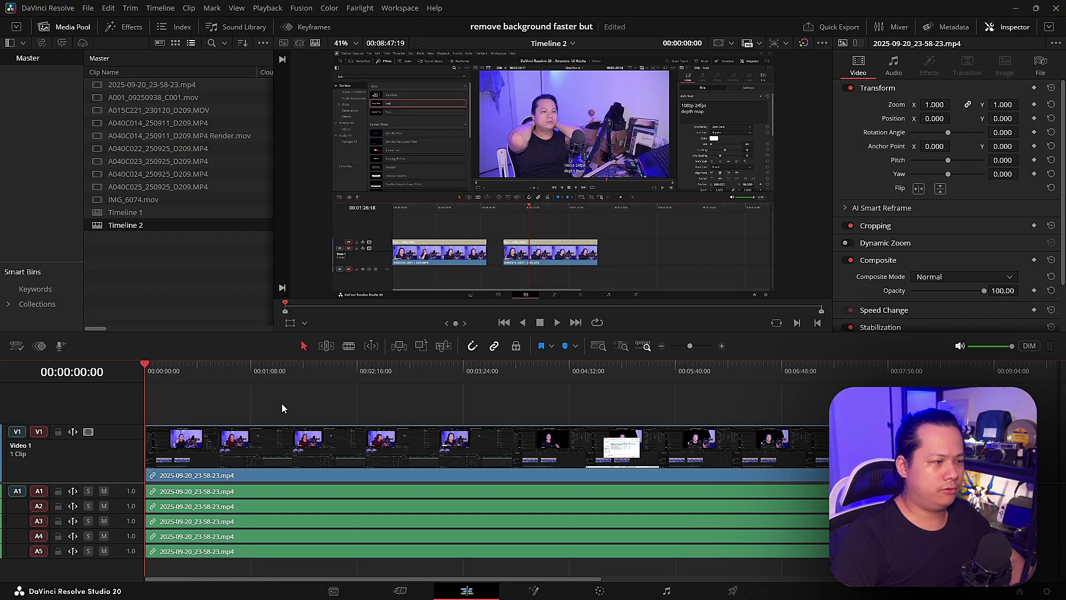
left_click_drag(255, 369, 171, 373)
key("space")
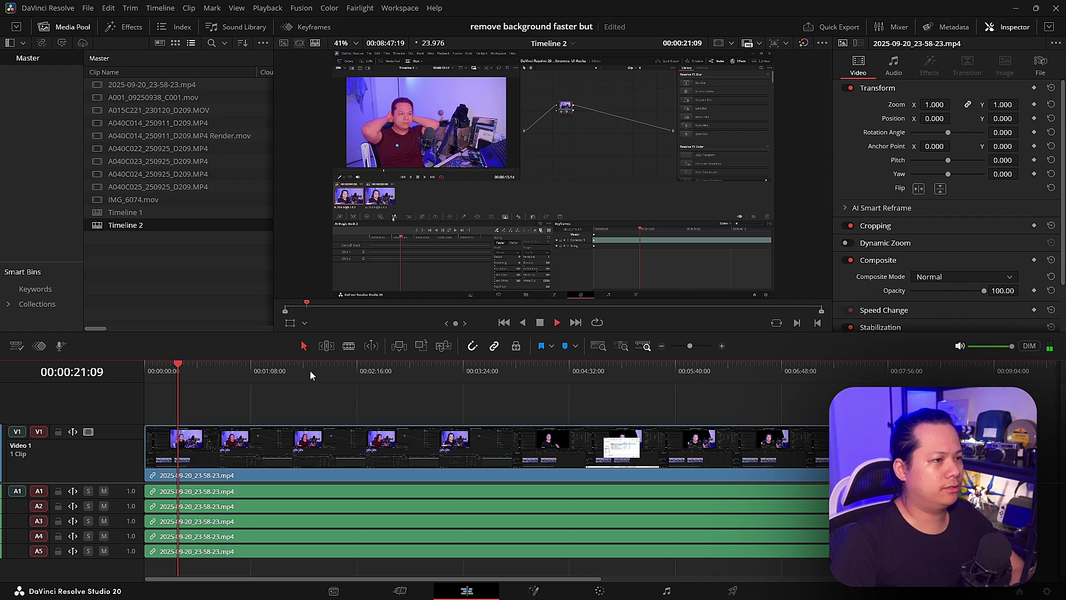
- Shuttle through the recording with L, J and K, then move to around 3:09
key("l")
key("l")
key("j")
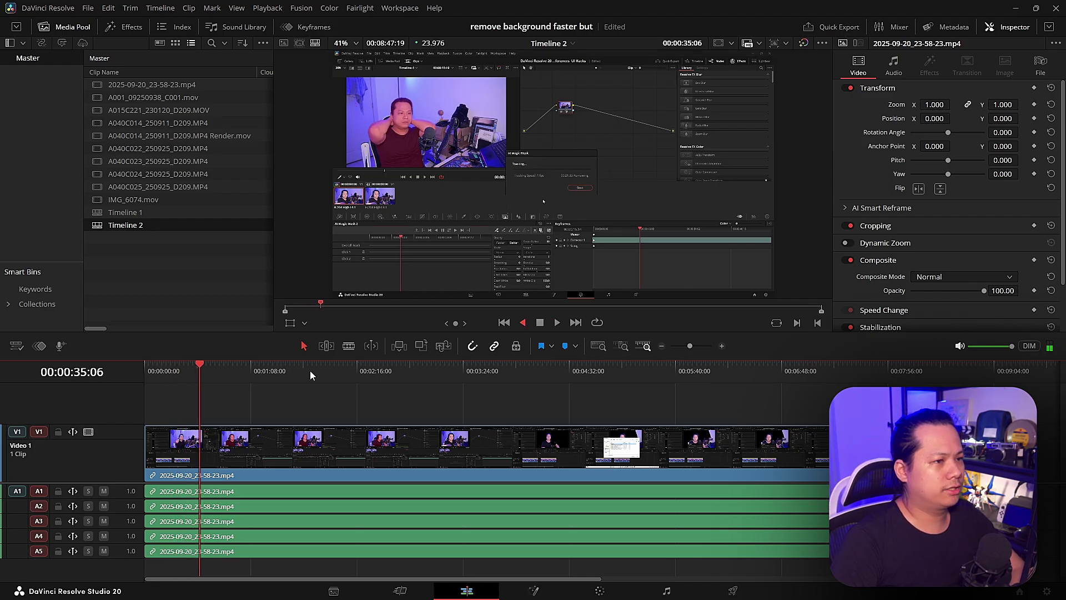
key("k")
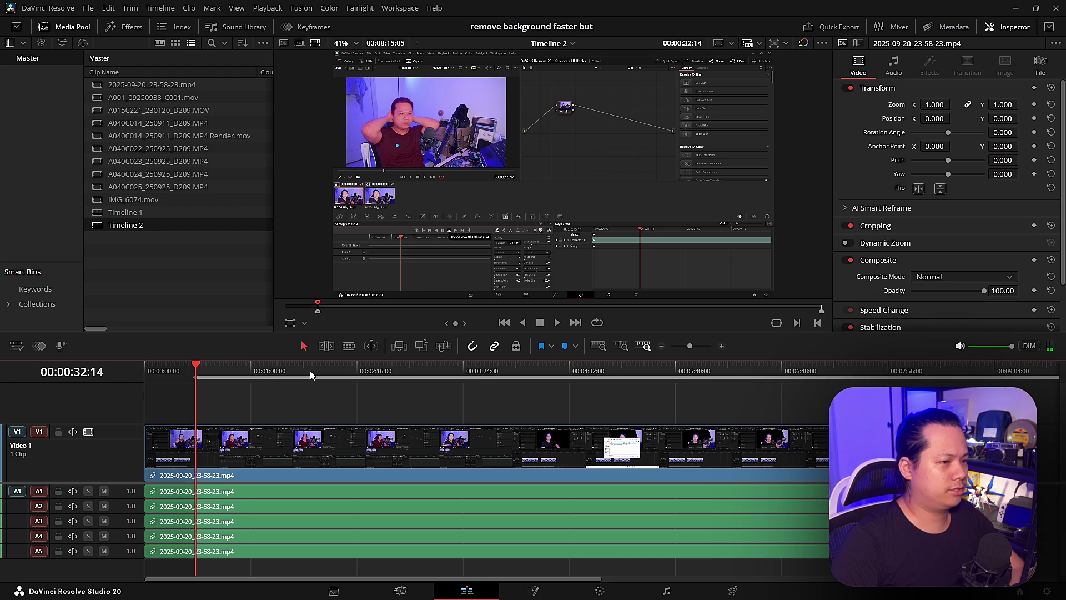
left_click_drag(310, 371, 441, 365)
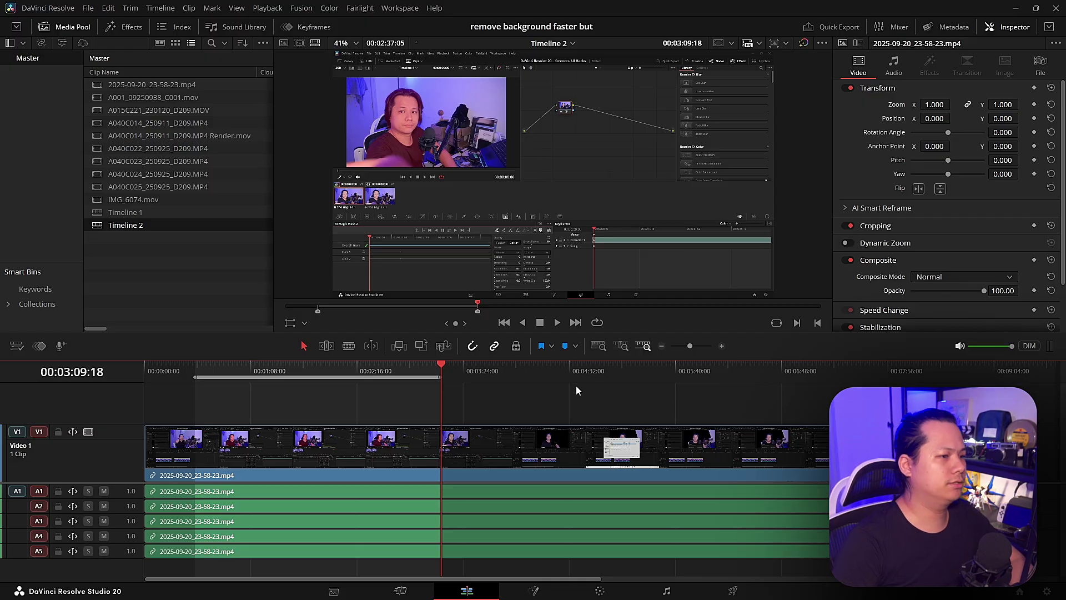
- Search the Effects library for 'text'
key("ctrl+6")
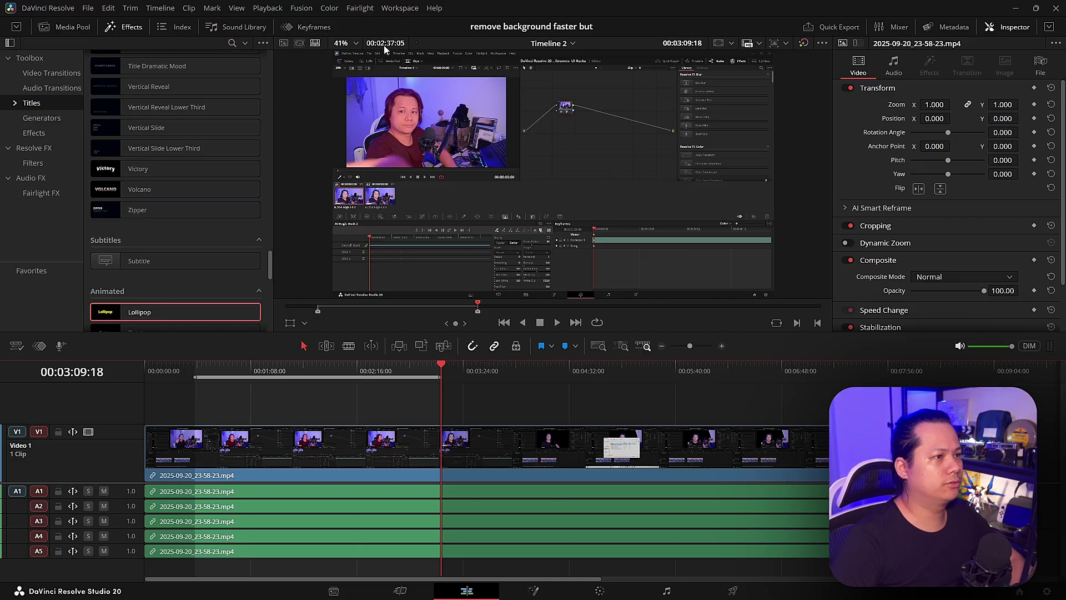
left_click(232, 43)
type("text")
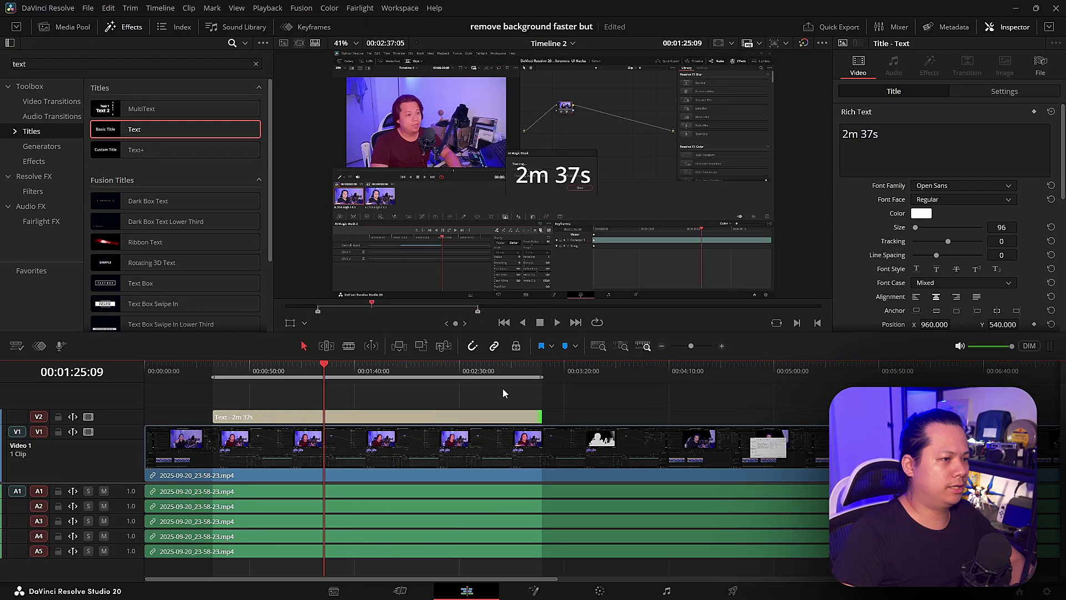
scroll(502, 393, "down", 1)
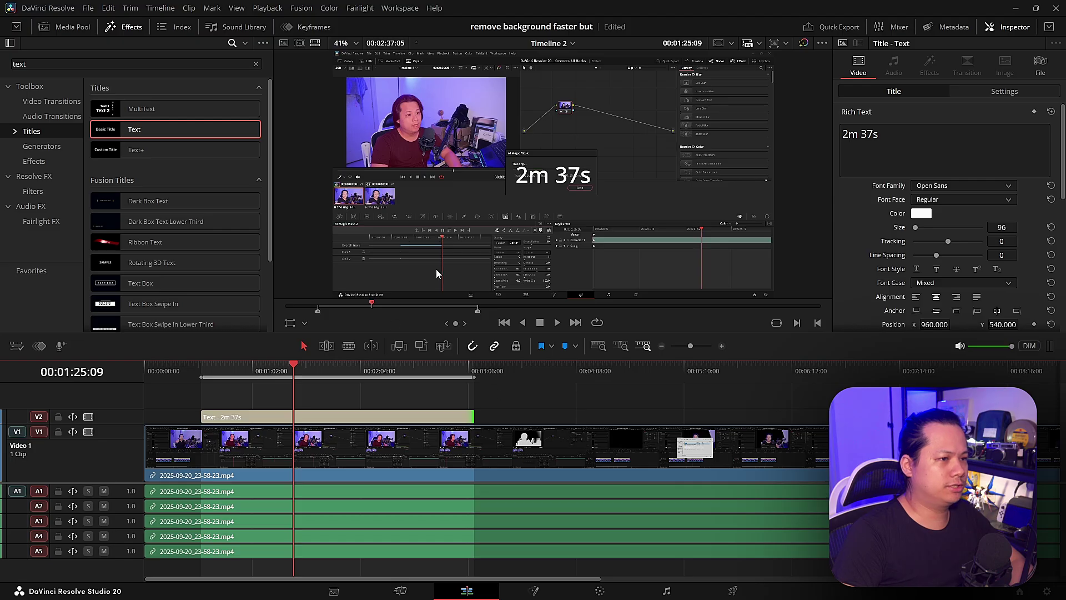
- Place a copy of the '2m 37s' title later, over the mask section
left_click(537, 369)
scroll(352, 362, "right", 3)
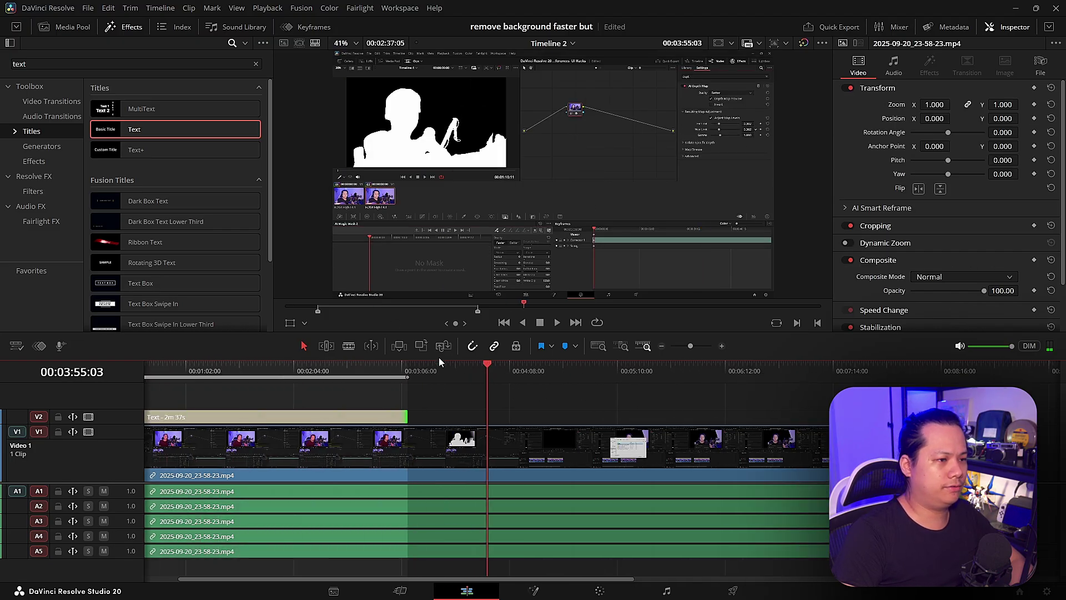
left_click_drag(440, 368, 662, 382)
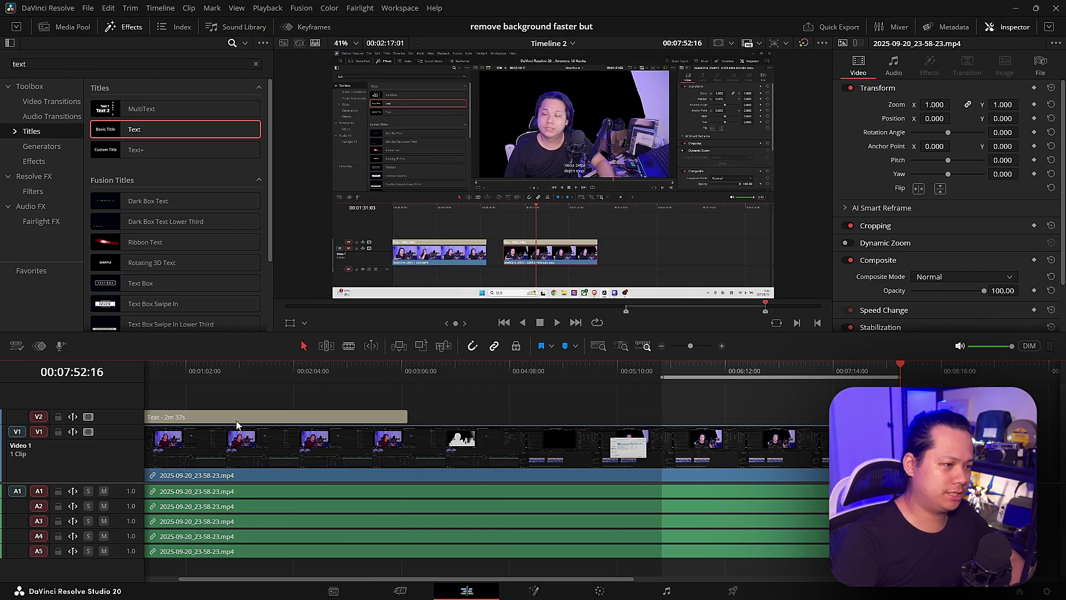
left_click_drag(235, 421, 752, 421)
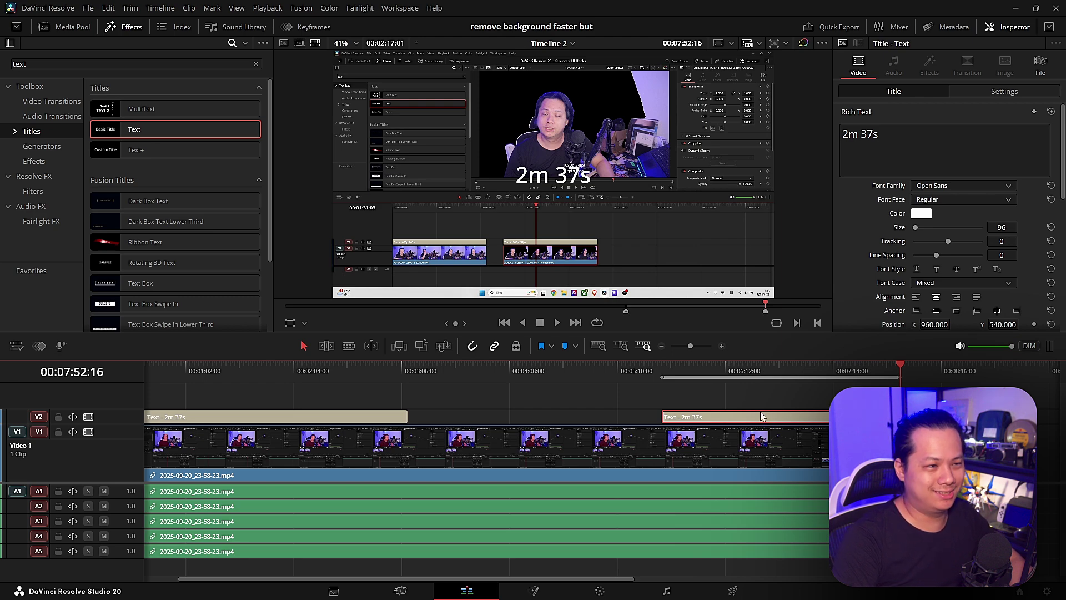
- Review the timeline between 1:39 and 6:25 and resize the viewer to show more tracks
scroll(761, 412, "right", 3)
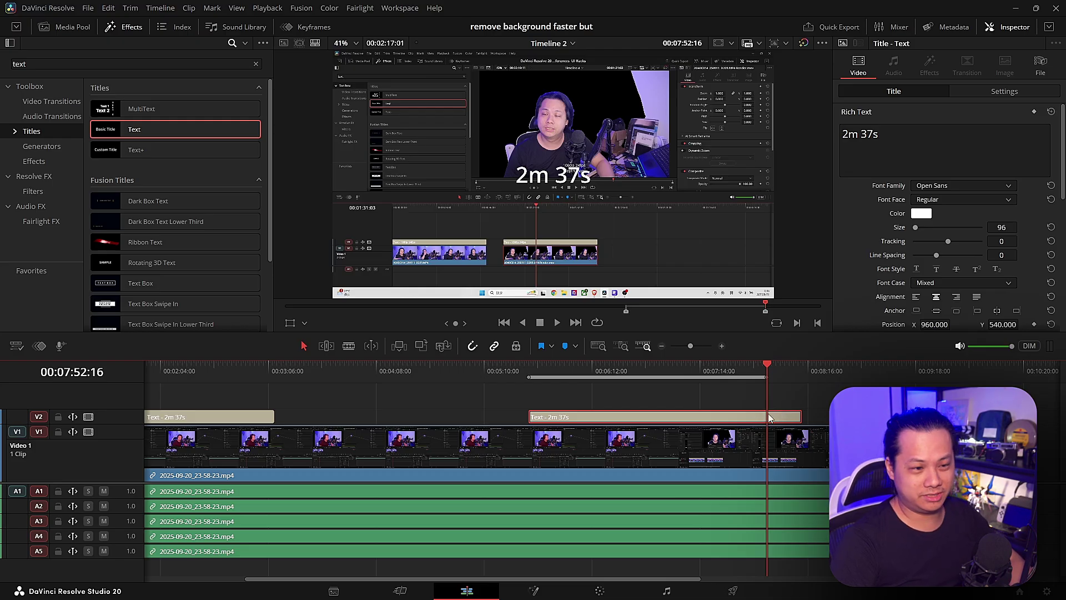
scroll(777, 386, "left", 4)
left_click(815, 383)
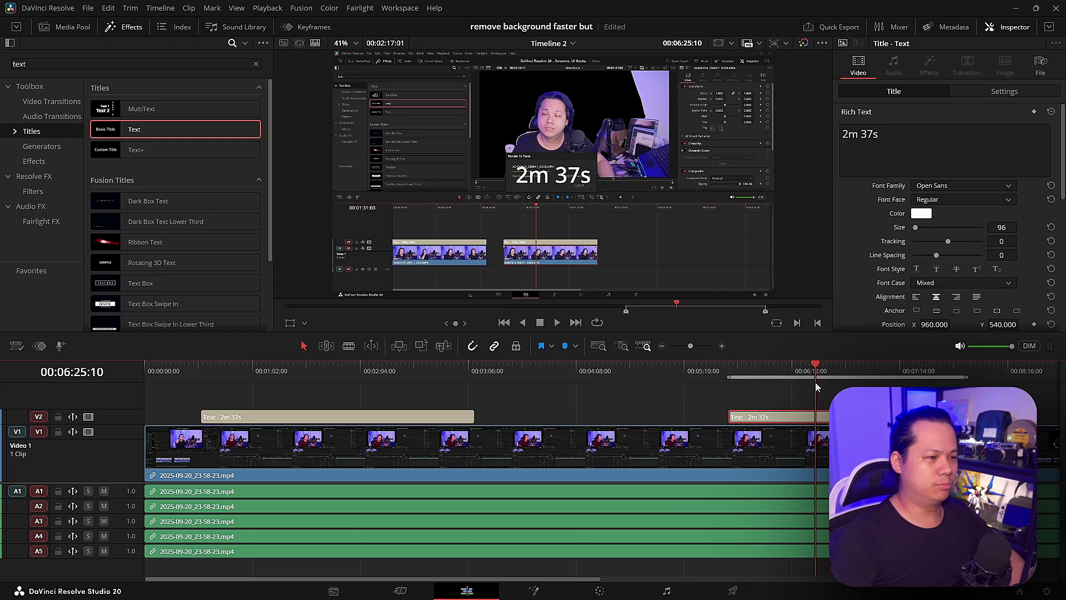
left_click_drag(361, 368, 315, 377)
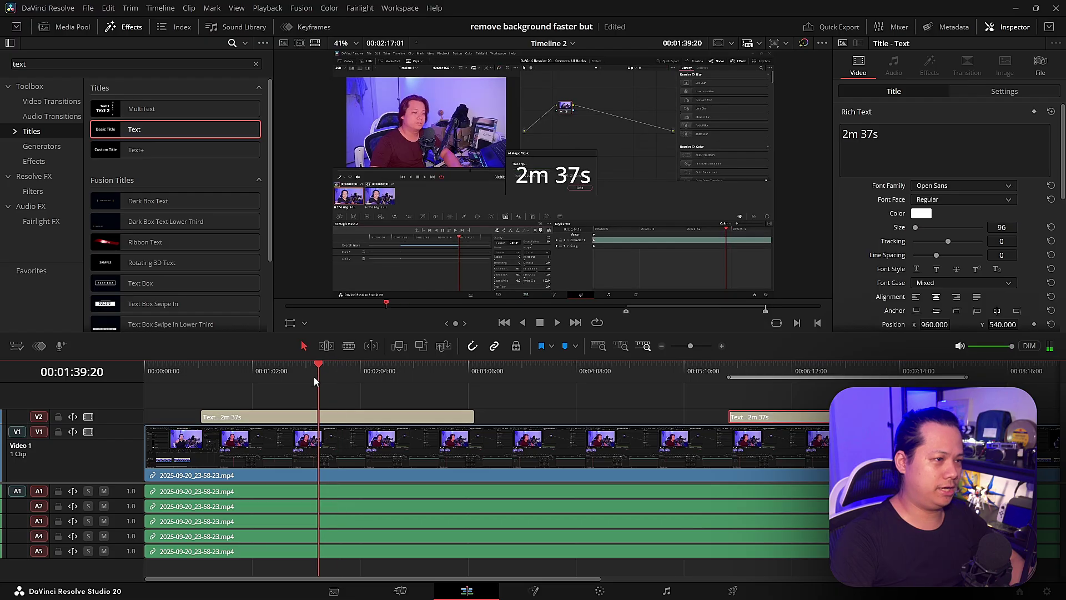
left_click_drag(478, 331, 478, 434)
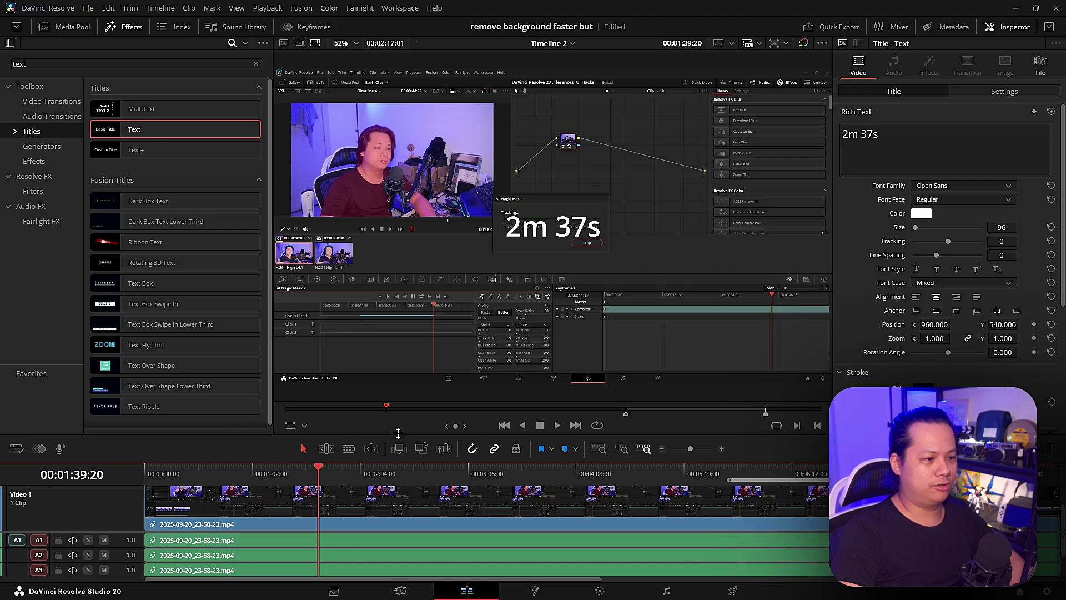
left_click_drag(398, 433, 398, 347)
left_click_drag(774, 382, 792, 381)
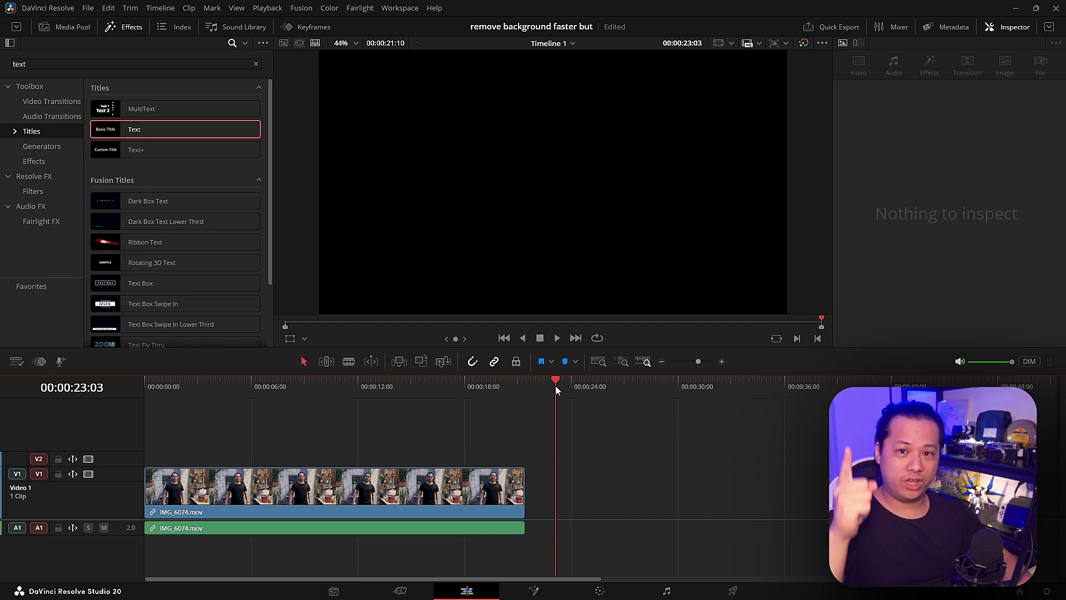
- Undo to bring back the seven test clips and their 'Text - 1080p 24fps' titles
left_click(337, 389)
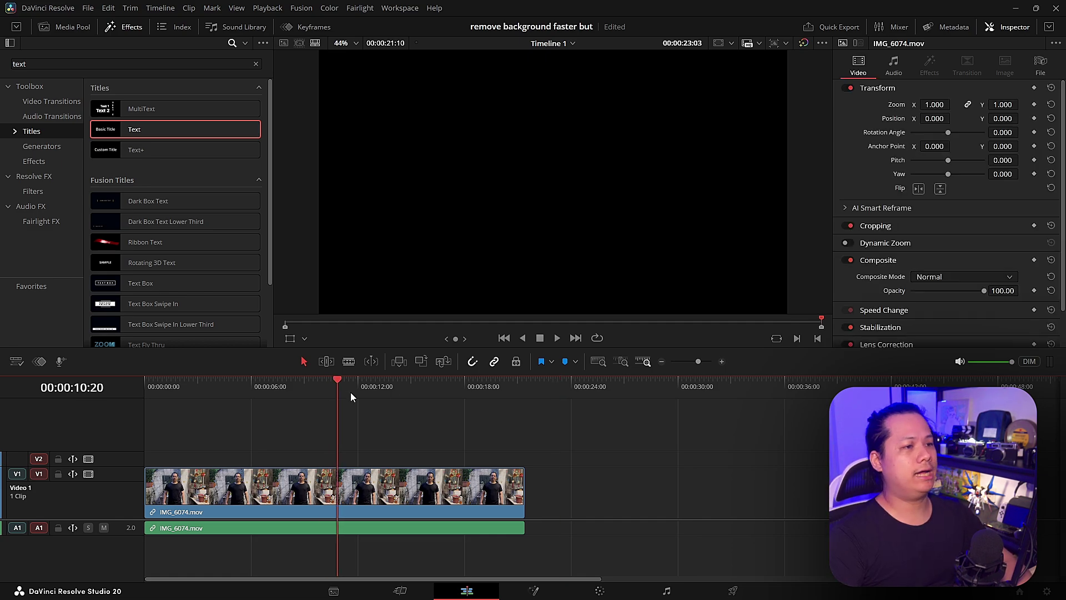
left_click(425, 470)
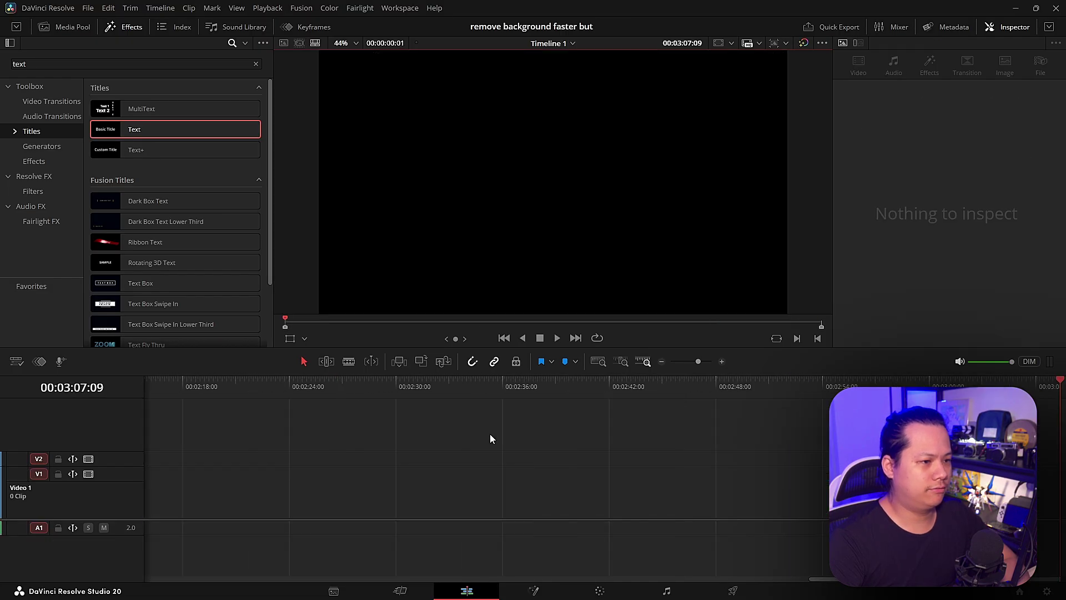
key("ctrl+z")
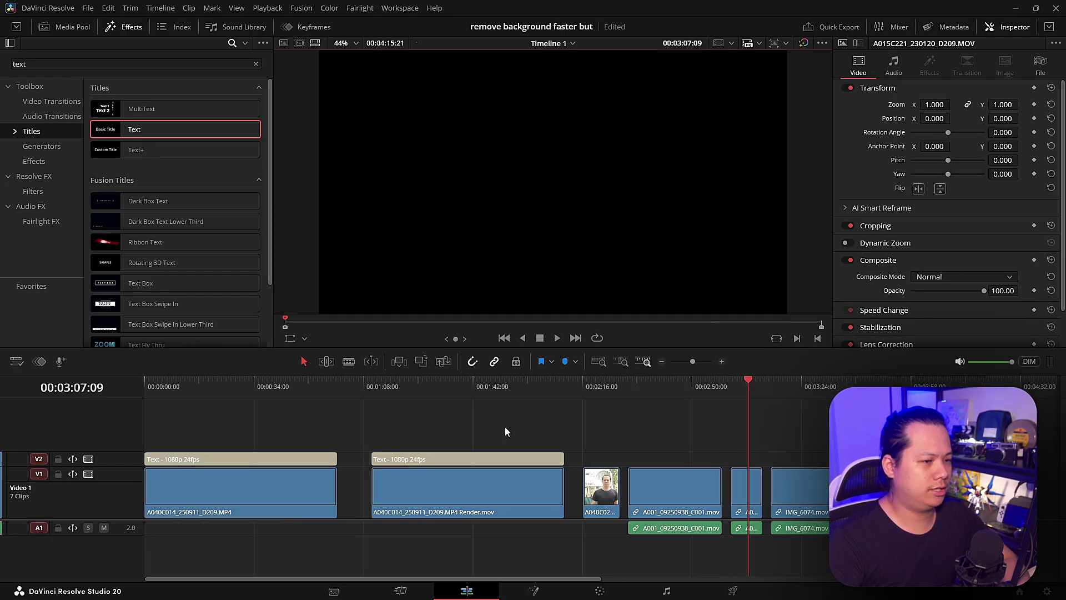
left_click(453, 385)
left_click(282, 383)
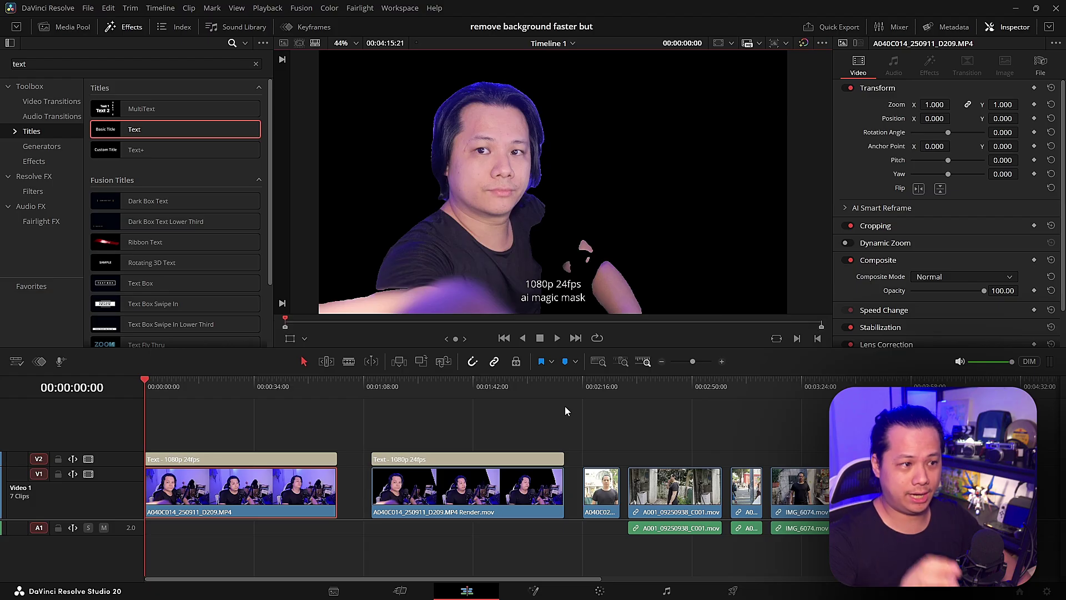
left_click_drag(255, 382, 251, 385)
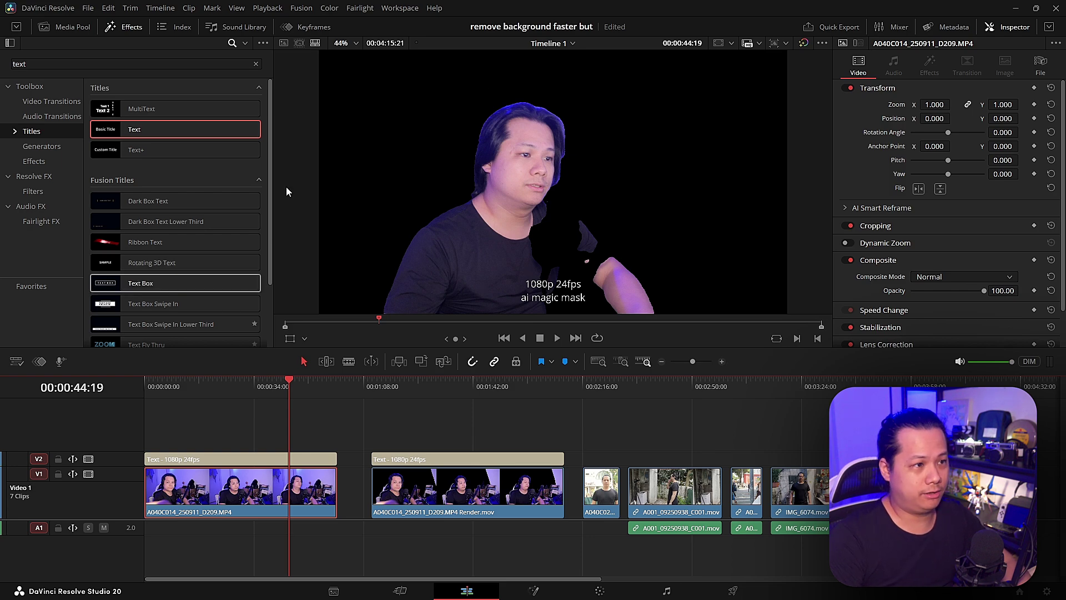
left_click(217, 389)
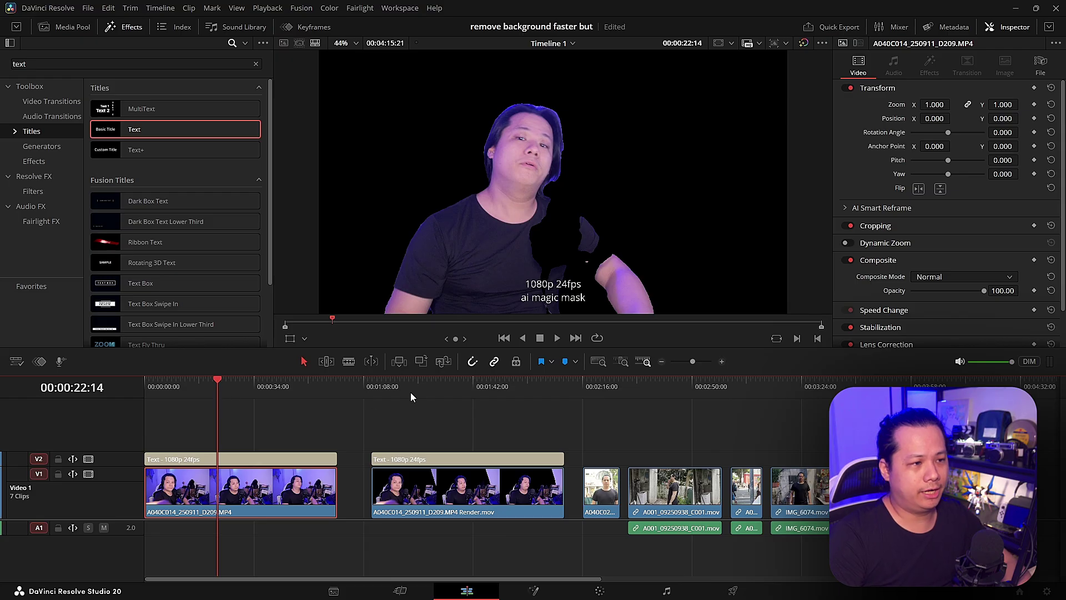
left_click(447, 389)
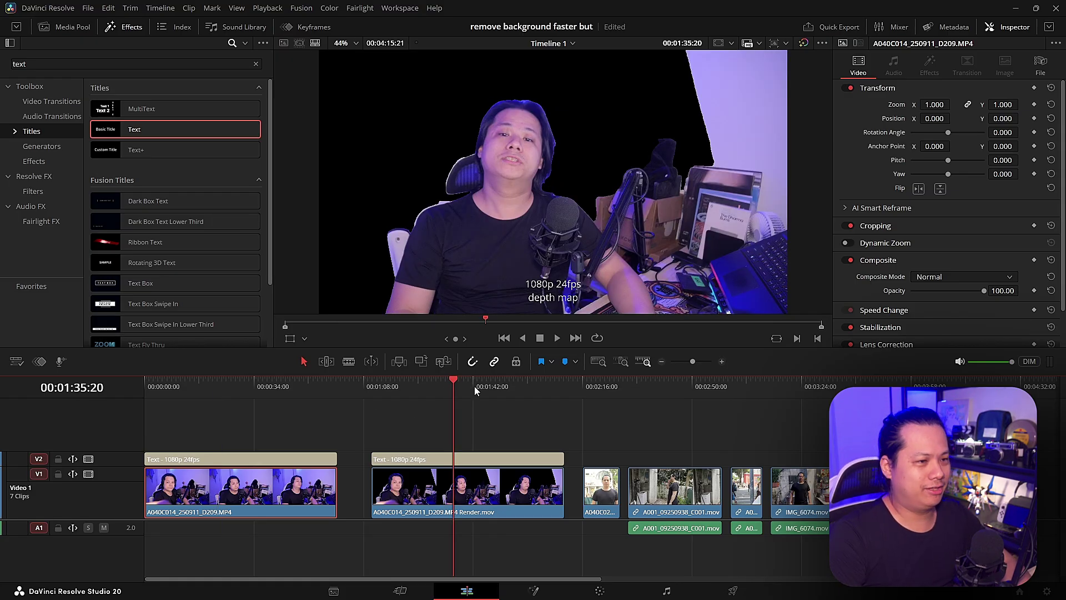
left_click(501, 391)
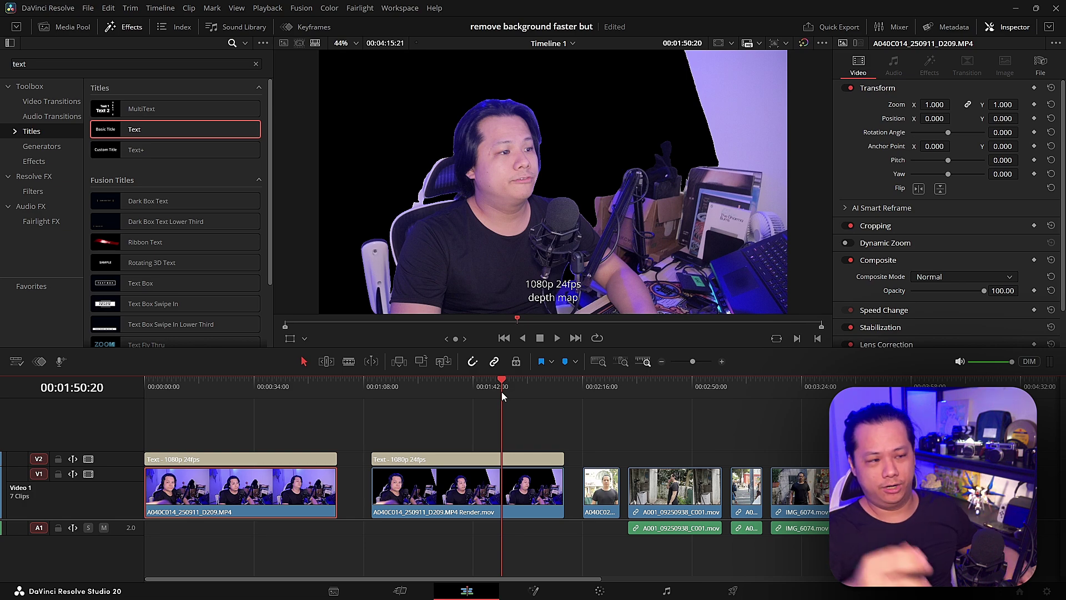
scroll(587, 419, "down", 2)
scroll(587, 418, "up", 3)
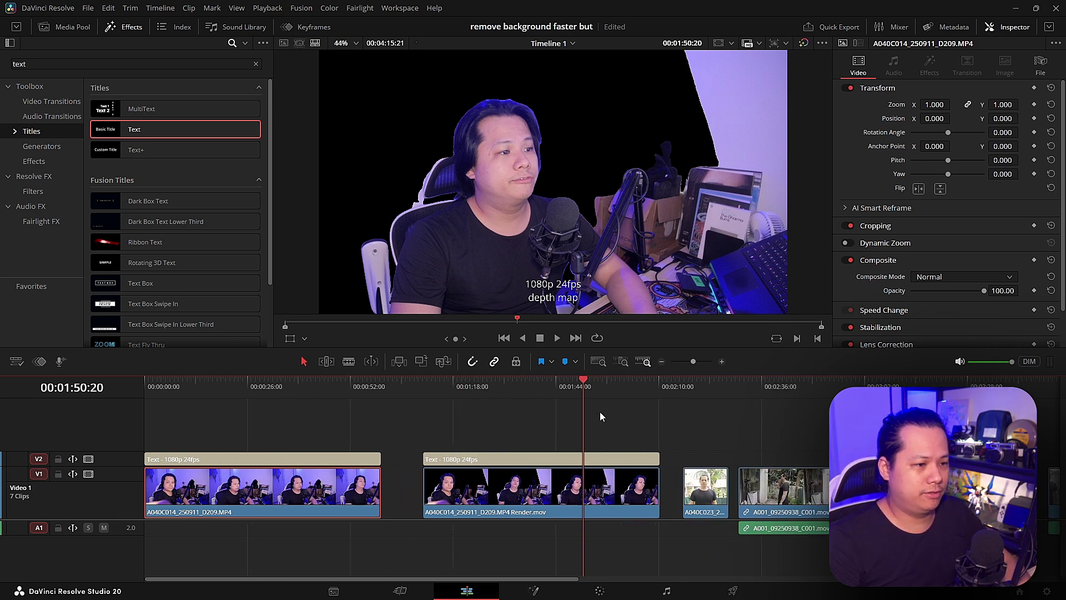
- Compare the outdoor A040C023 clip around 2:22 with background removal bypassed and enabled
left_click_drag(561, 393, 622, 398)
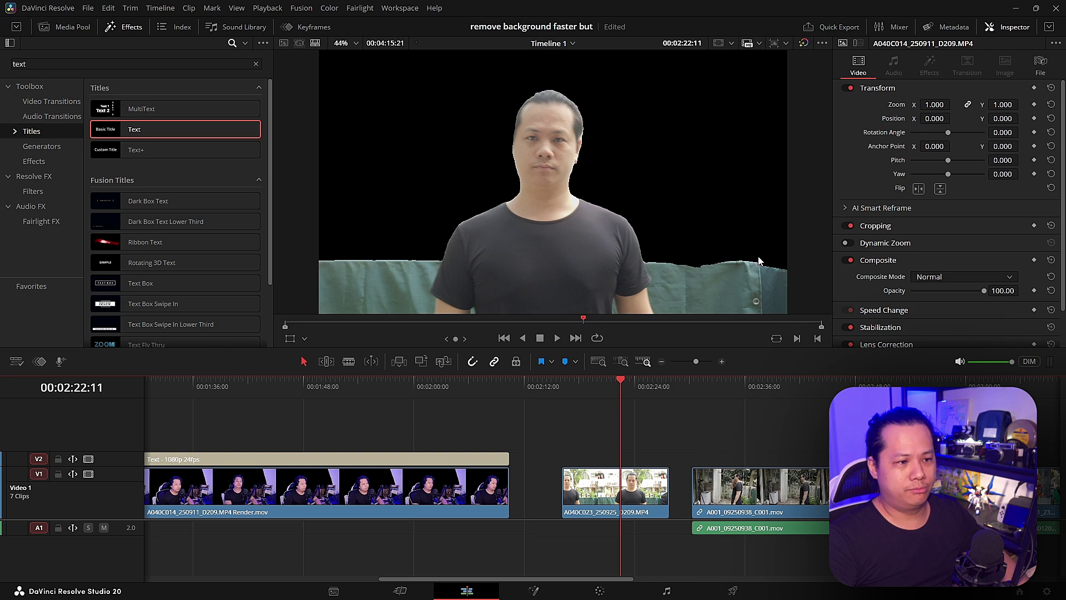
left_click(662, 491)
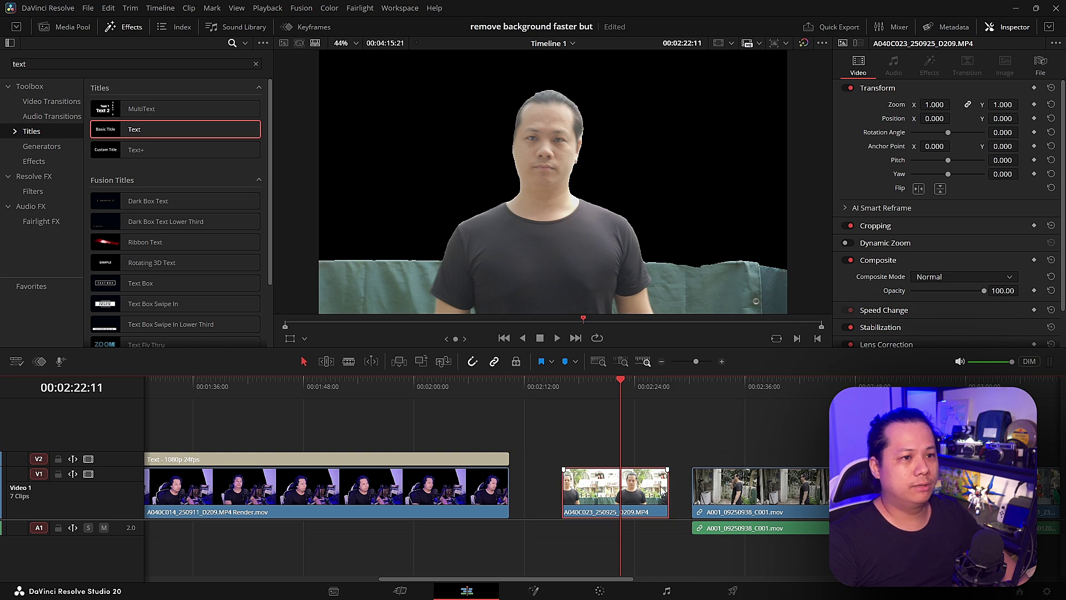
left_click(804, 43)
mouse_move(607, 391)
left_mouse_down()
mouse_move(597, 388)
mouse_move(618, 388)
left_mouse_up()
key("space")
key("space")
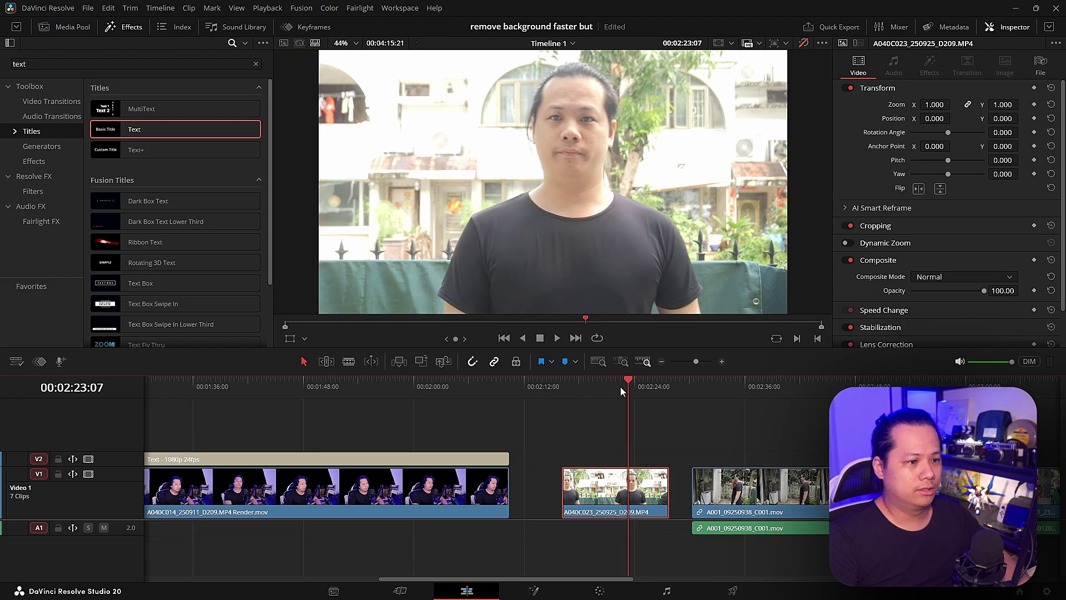
left_click(804, 43)
key("space")
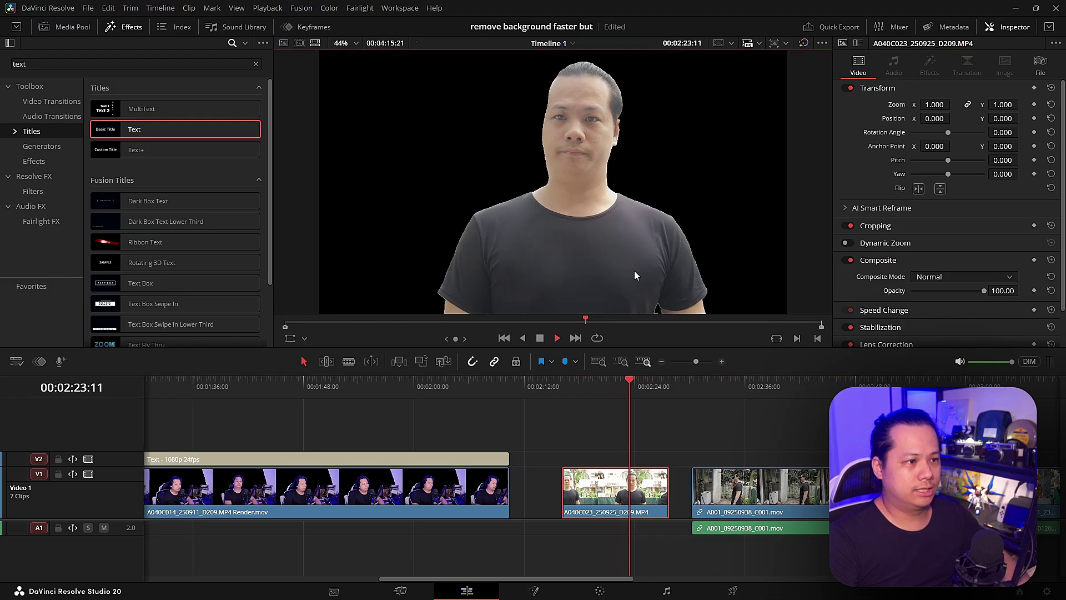
left_click(623, 391)
mouse_move(622, 391)
left_mouse_down()
mouse_move(585, 396)
mouse_move(607, 396)
left_mouse_up()
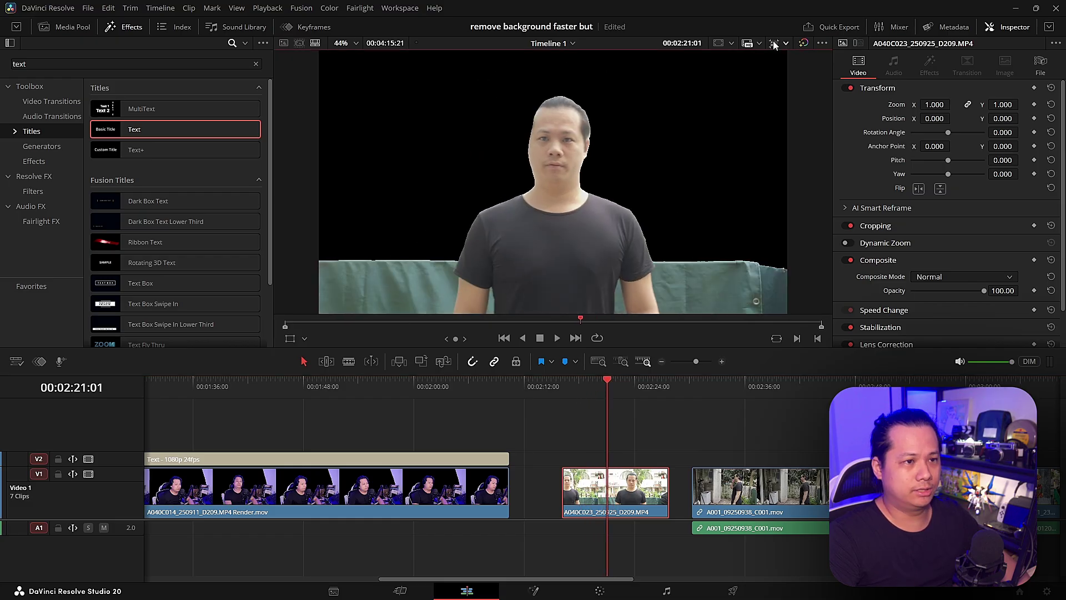
left_click(803, 44)
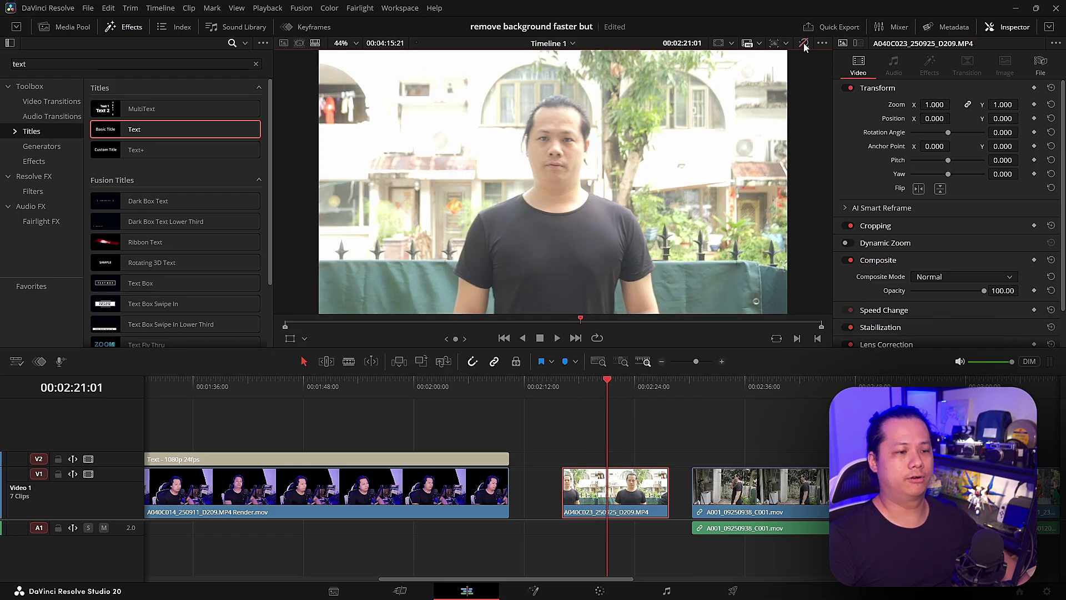
- Play and scrub through the A001 clip with effects bypassed
left_click(727, 383)
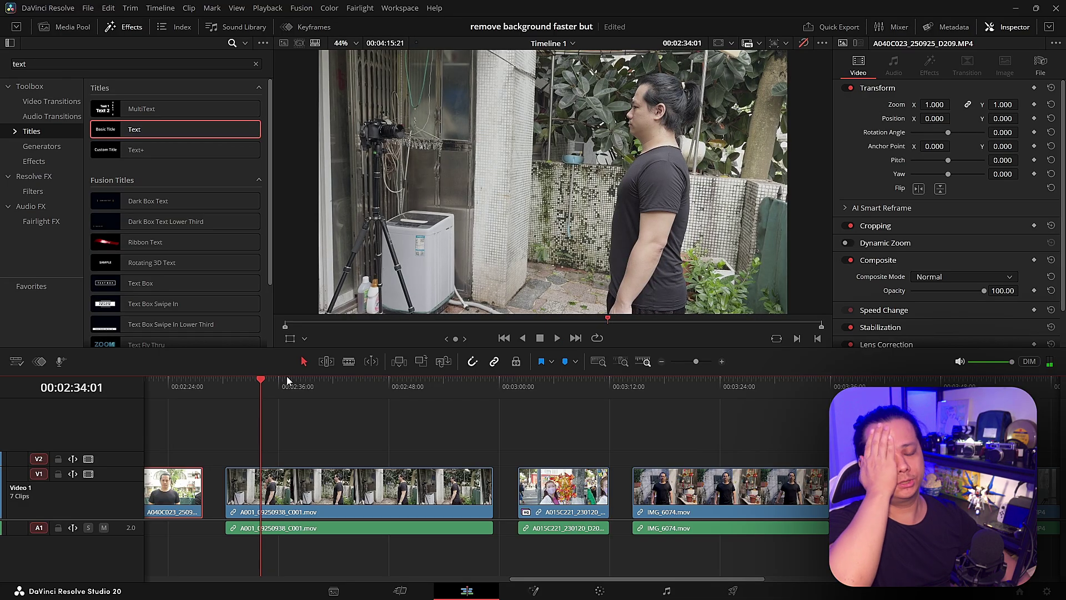
key("space")
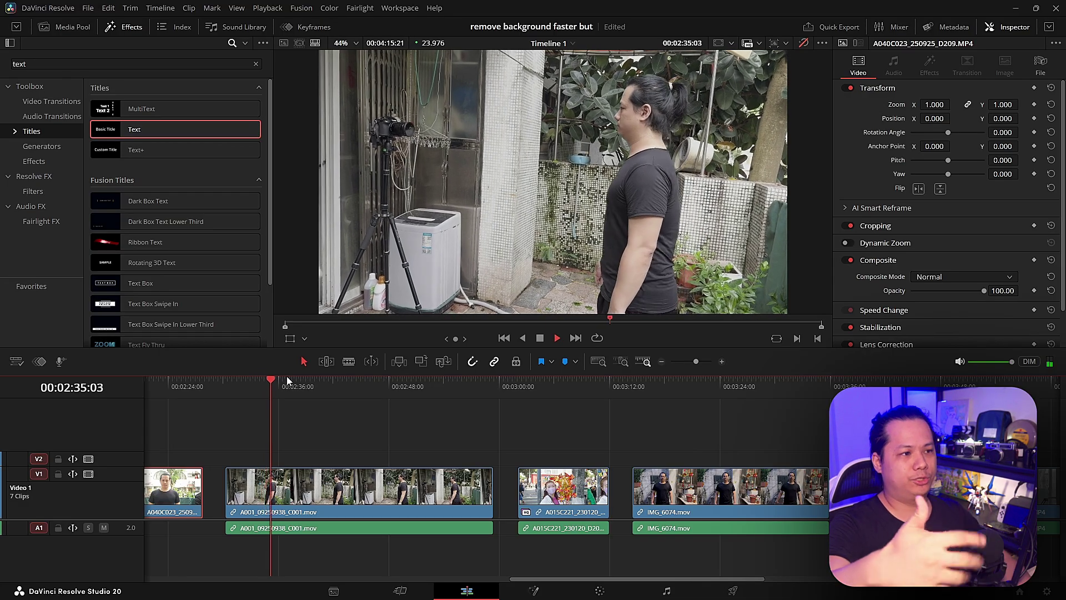
key("space")
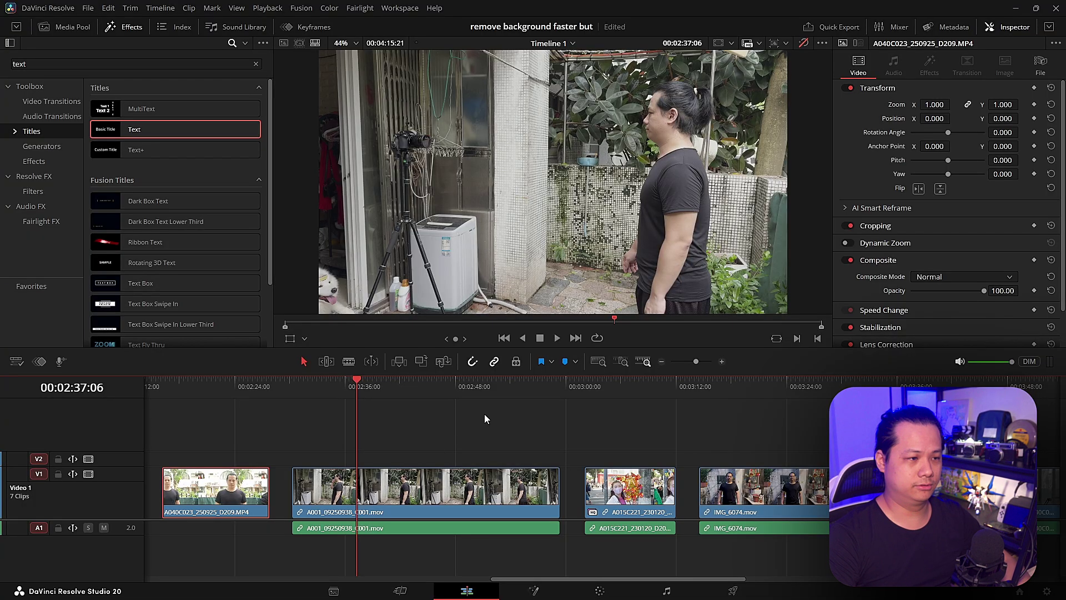
left_click(406, 404)
left_click_drag(474, 392, 487, 394)
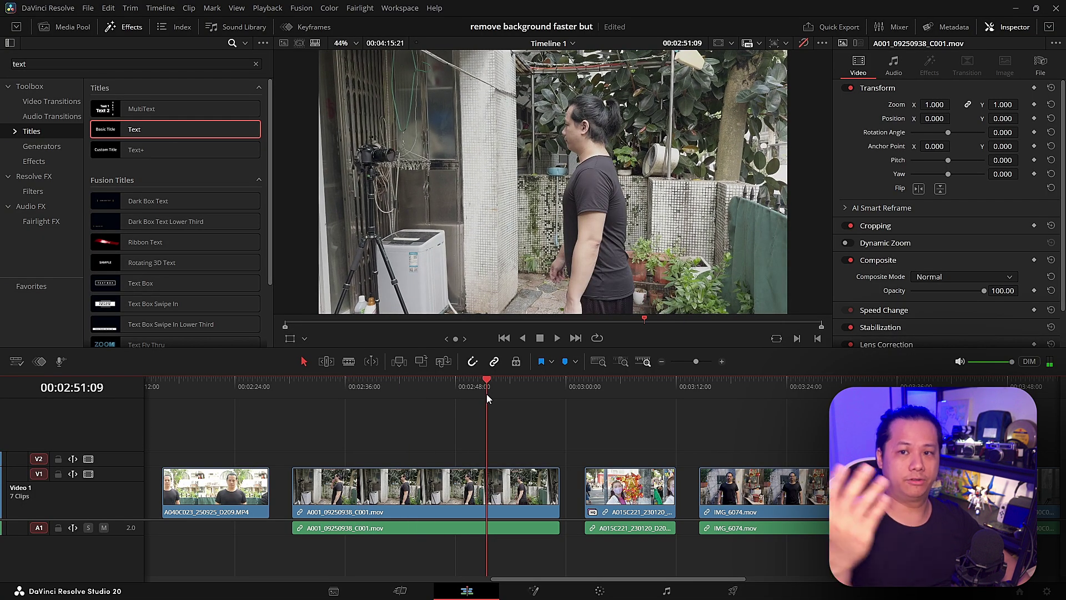
scroll(420, 431, "left", 6)
- Restore effects on A040C023, then move to the A040C025 clip's grayscale depth map
left_click(524, 388)
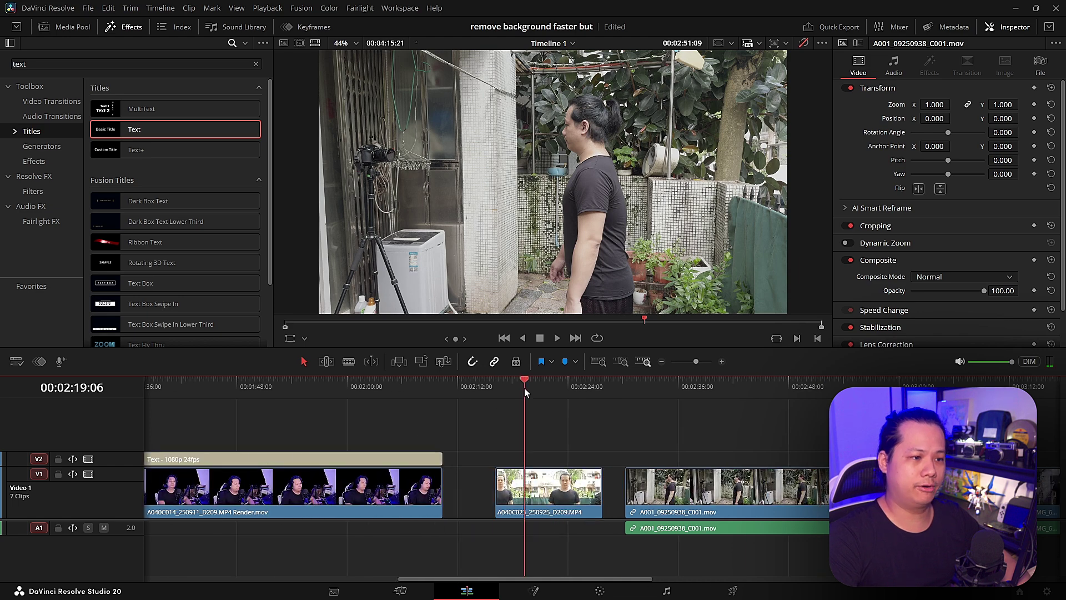
left_click_drag(524, 387, 548, 387)
left_click(803, 44)
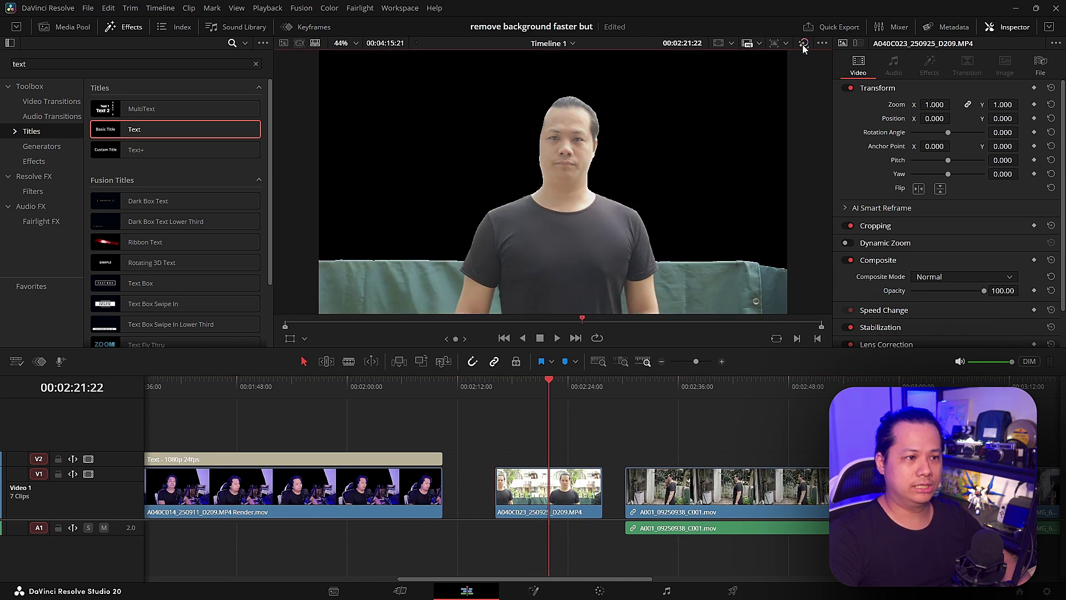
scroll(708, 422, "right", 10)
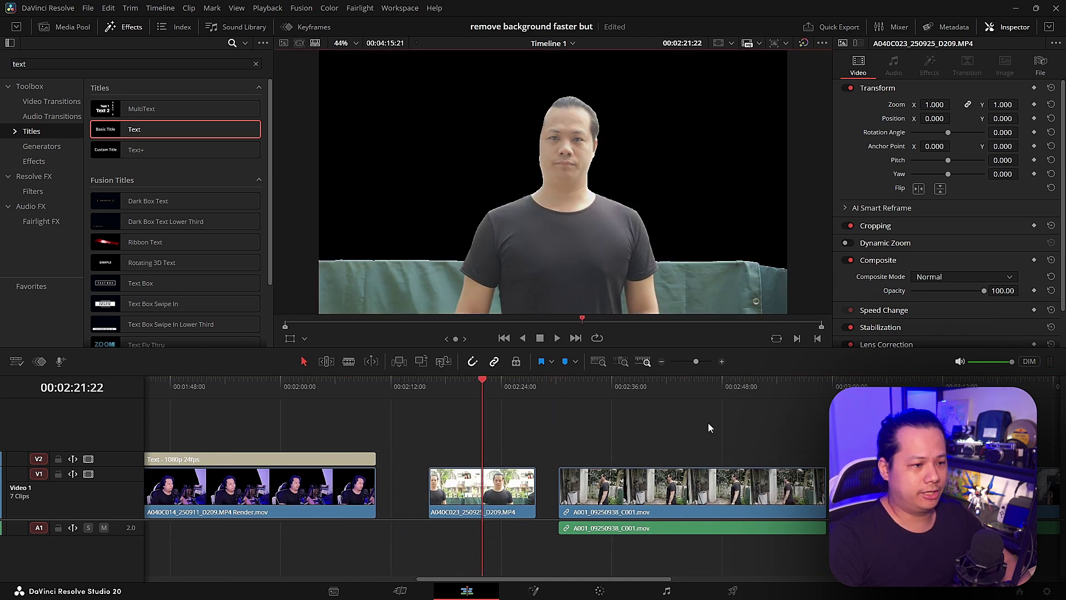
left_click(562, 383)
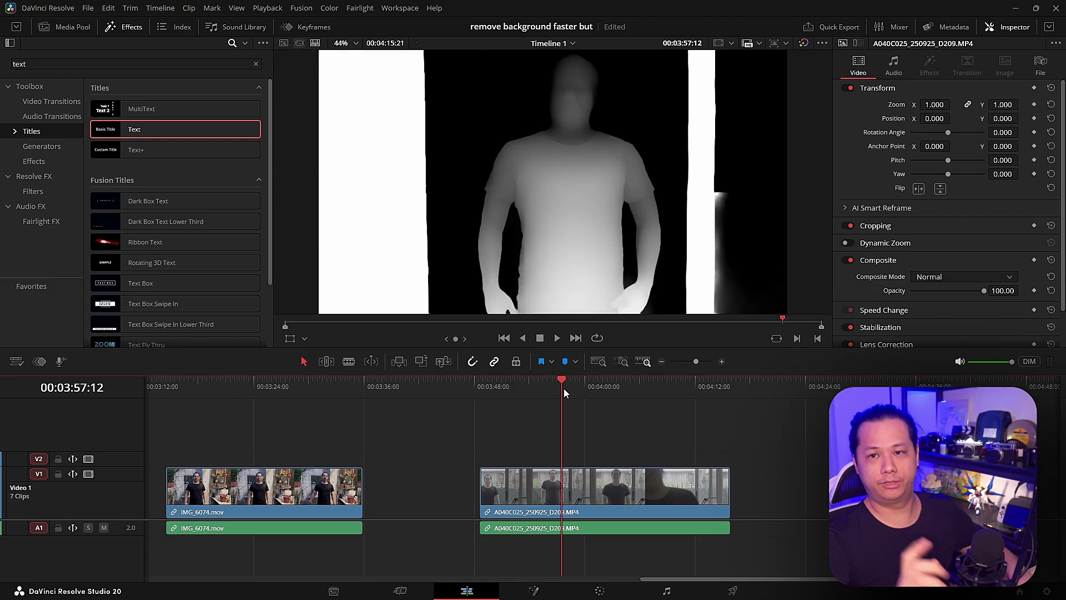
key("space")
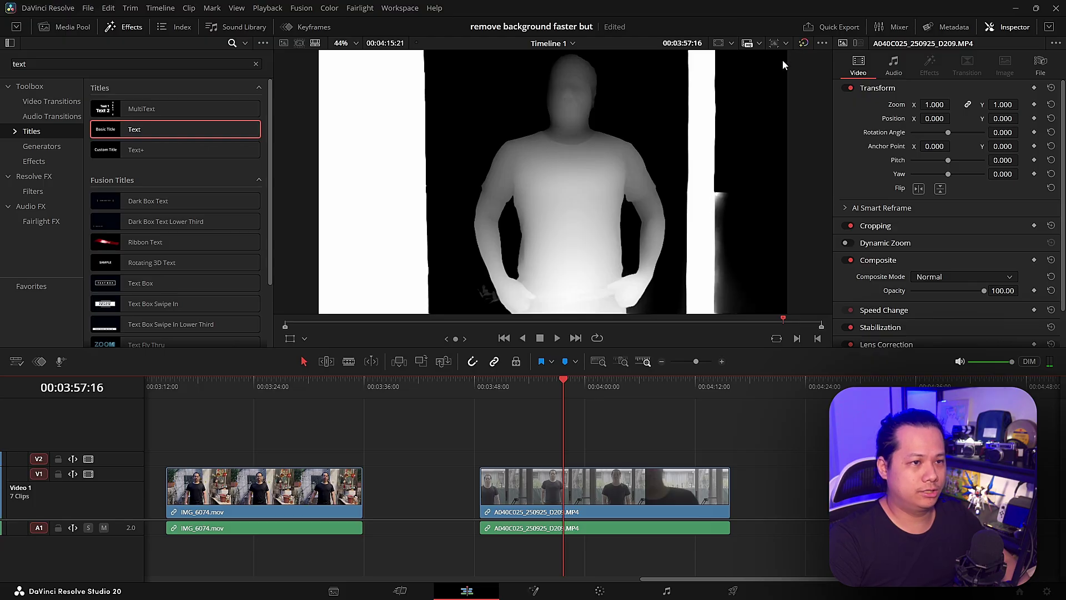
left_click_drag(572, 389, 490, 388)
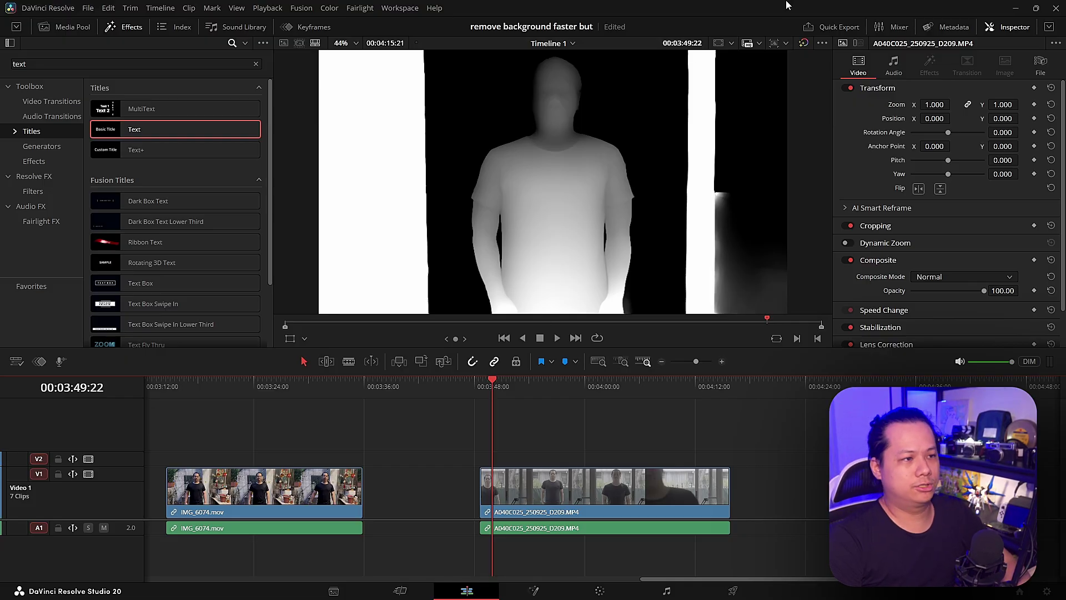
key("space")
key("space")
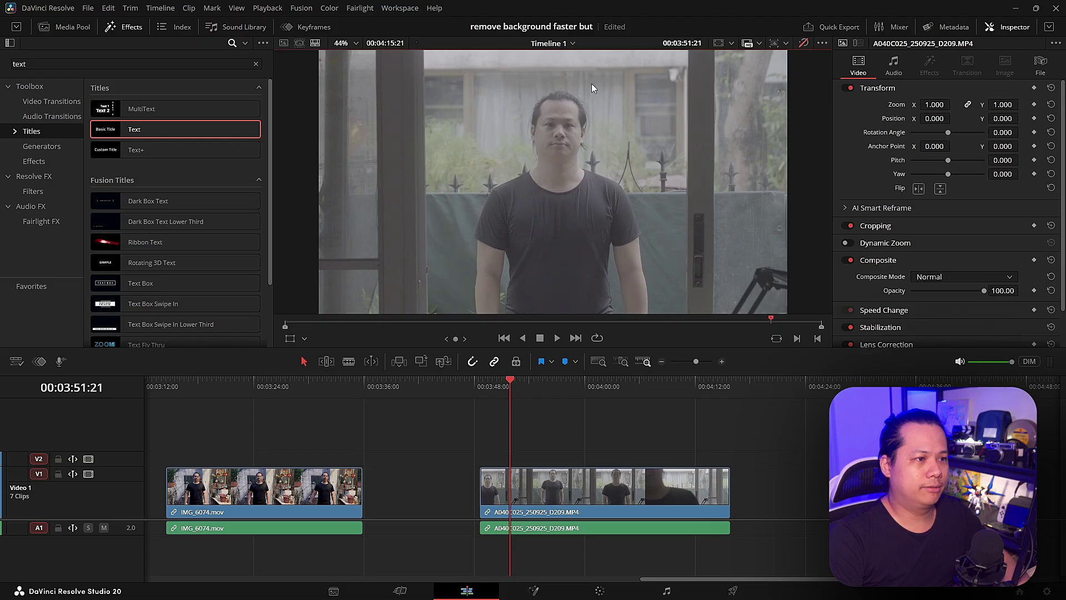
scroll(686, 194, "up", 5)
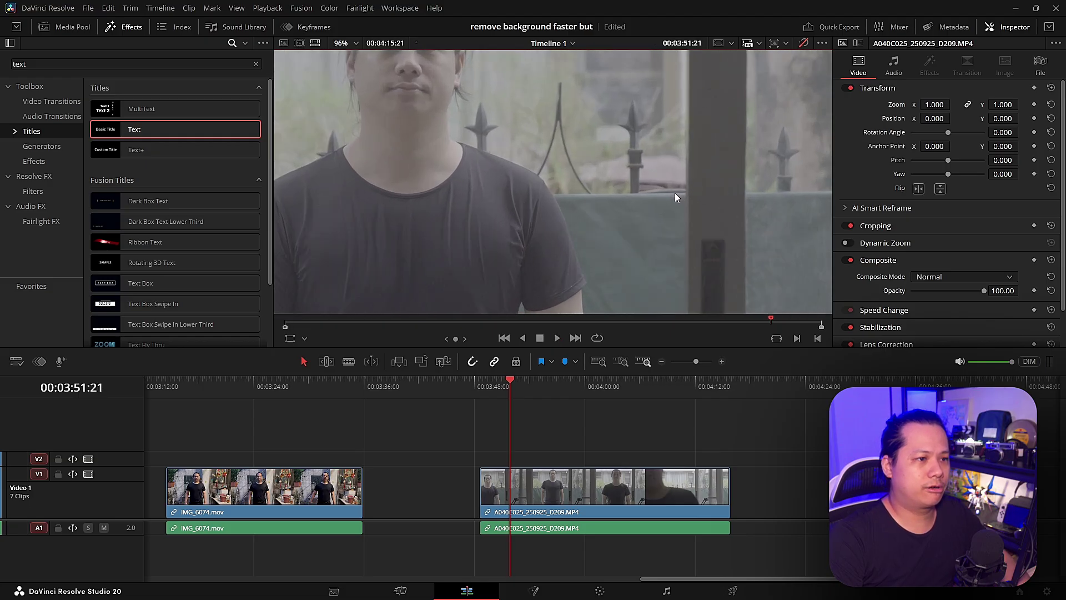
scroll(635, 191, "down", 3)
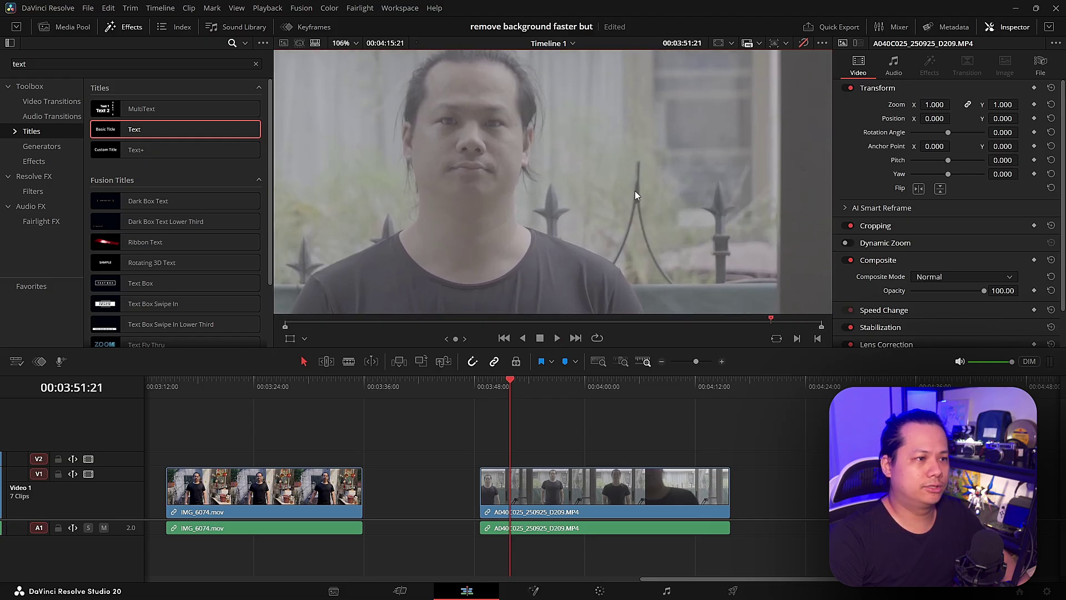
scroll(624, 163, "up", 2)
scroll(486, 199, "down", 2)
scroll(485, 198, "down", 3)
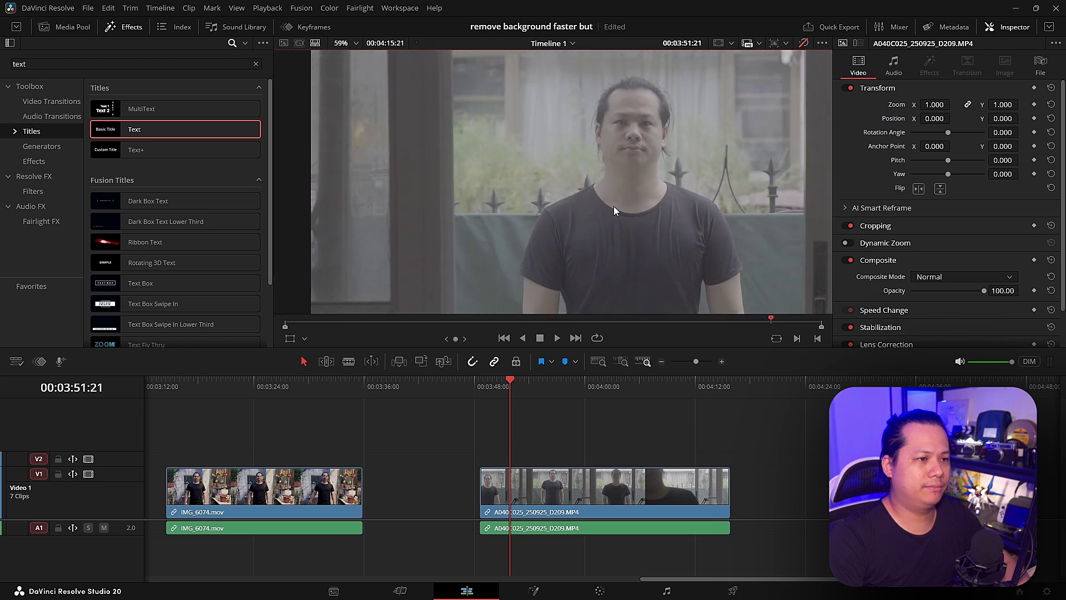
mouse_move(543, 385)
left_mouse_down()
mouse_move(606, 383)
mouse_move(537, 381)
left_mouse_up()
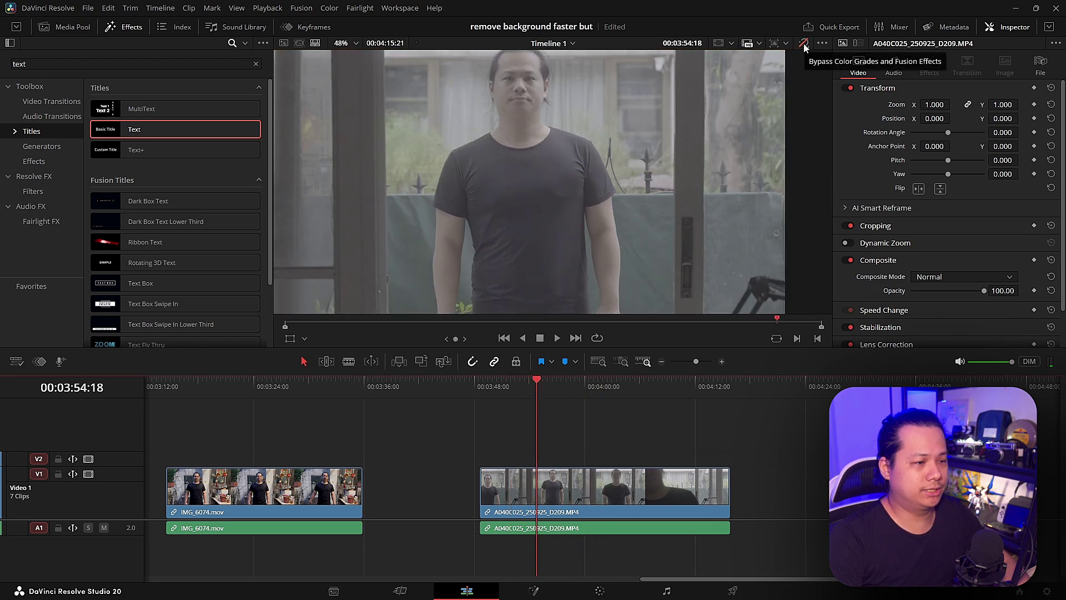
left_click(803, 44)
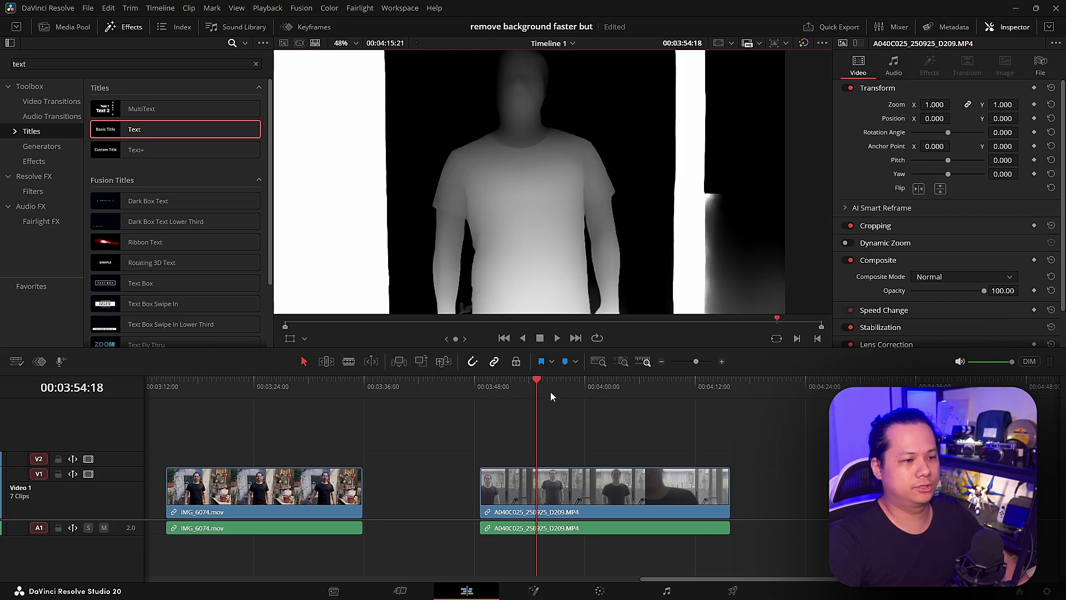
left_click_drag(551, 389, 504, 383)
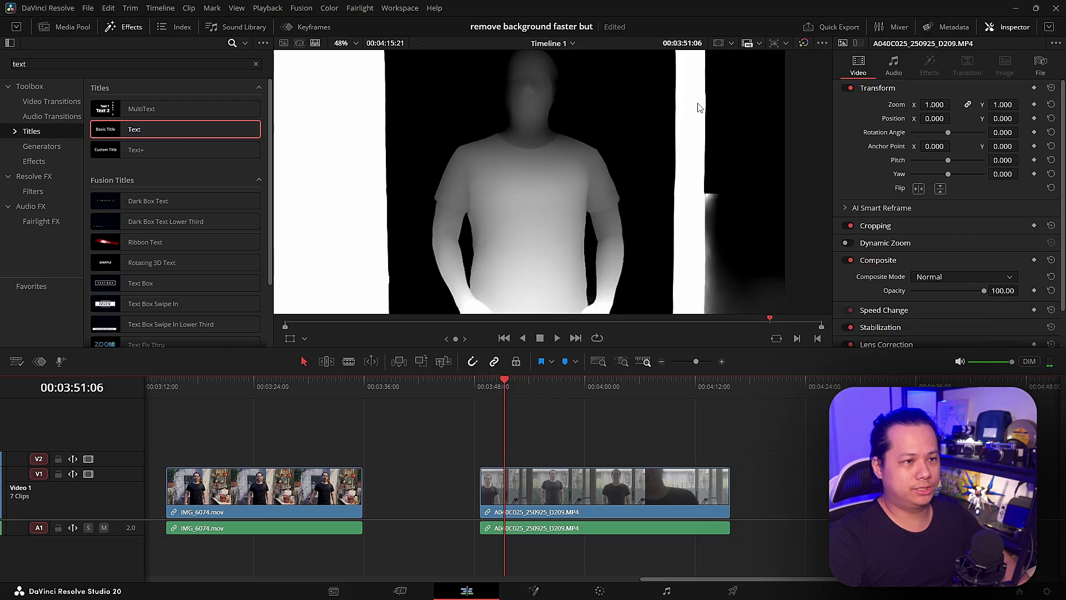
left_click_drag(508, 384, 543, 382)
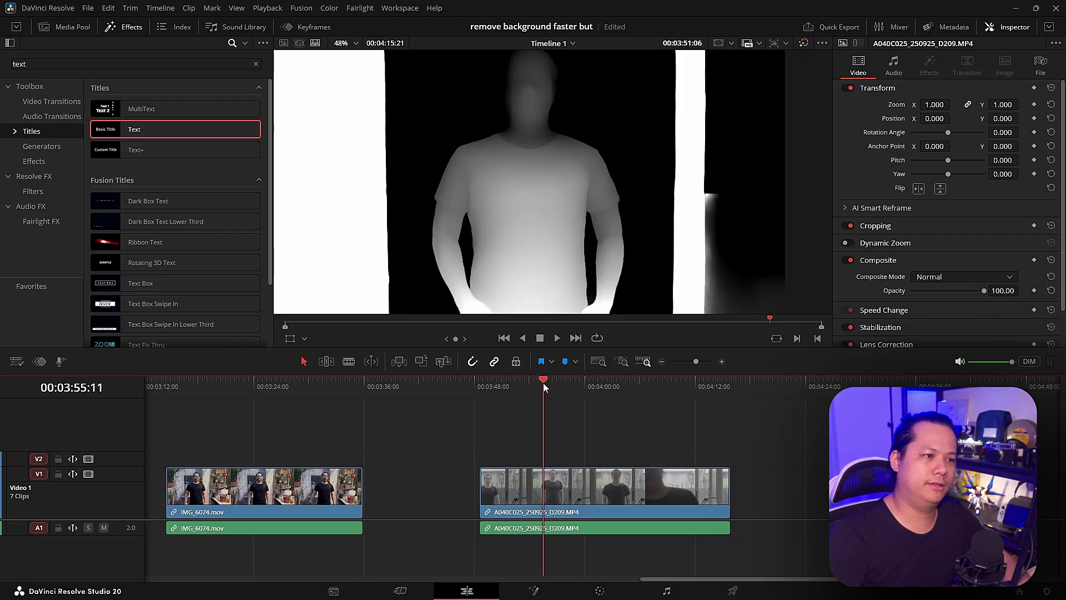
key("space")
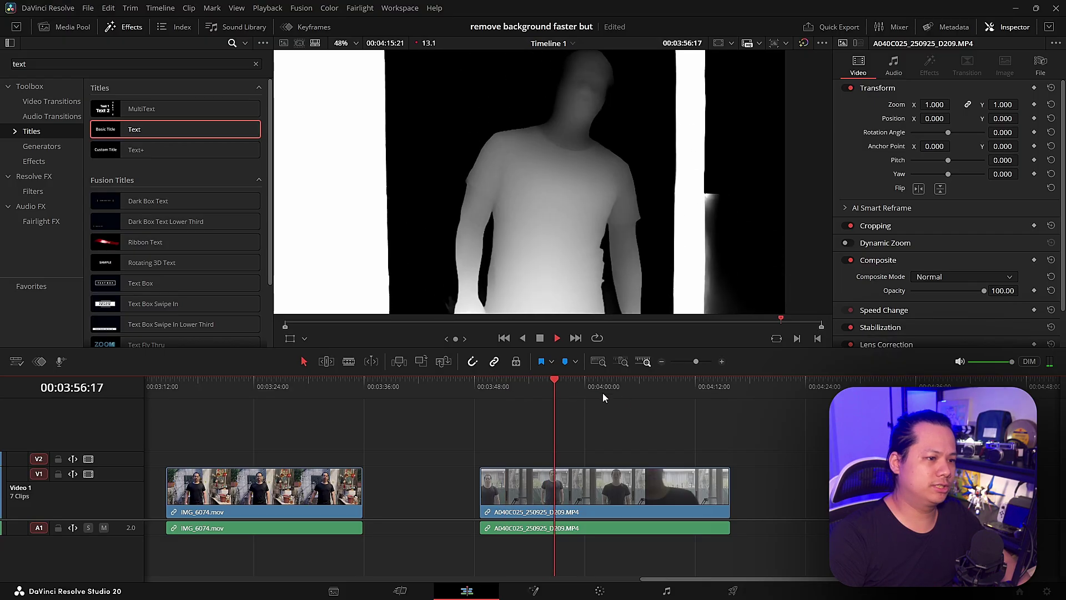
key("space")
- Add an alpha output to the A040C025 node graph and turn off Depth Map Preview
left_click(605, 590)
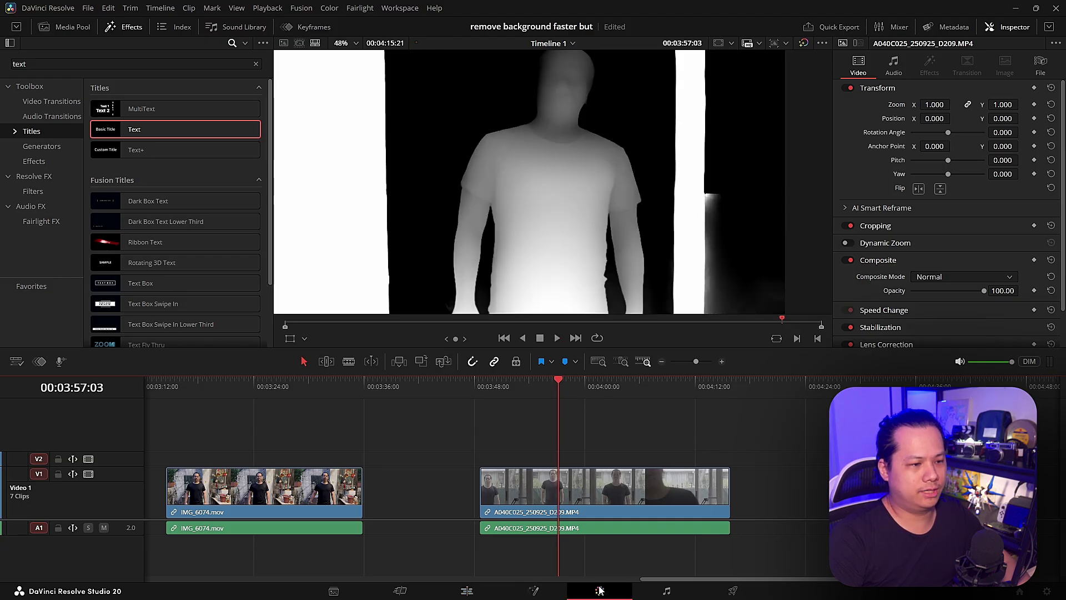
right_click(706, 227)
left_click(775, 243)
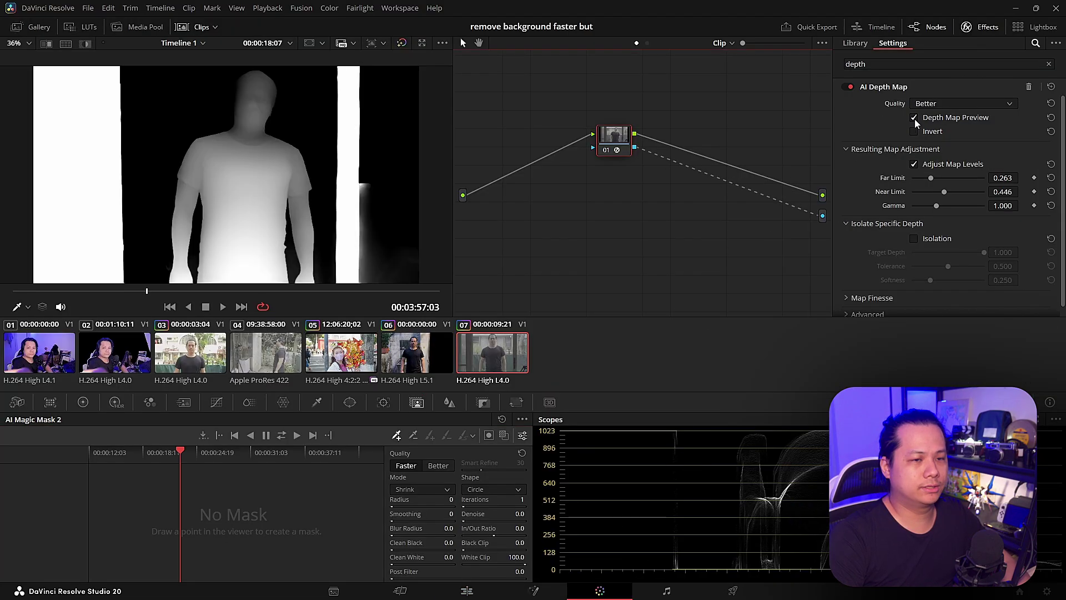
left_click(914, 118)
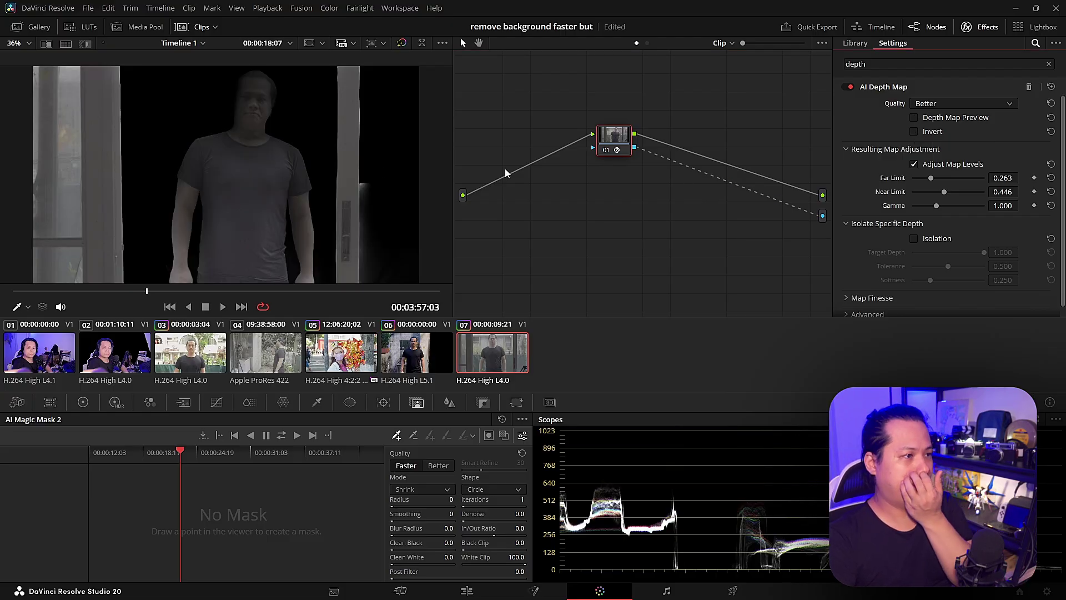
- Return to the Edit page and scrub to the keyed IMG_6074 clip
key("shift+Left")
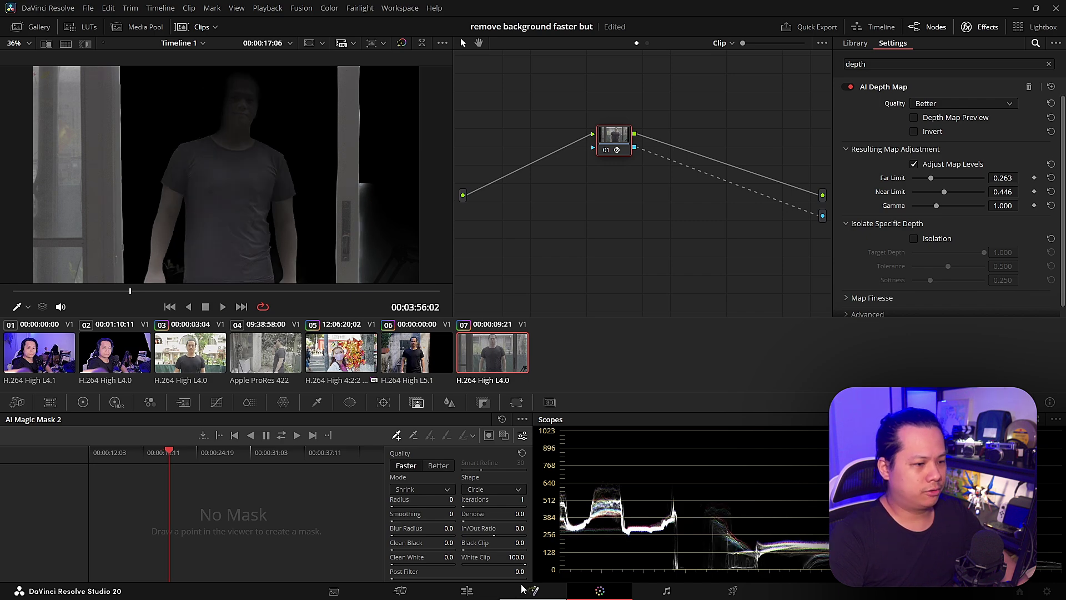
left_click(466, 591)
mouse_move(548, 393)
left_mouse_down()
mouse_move(607, 389)
mouse_move(552, 389)
left_mouse_up()
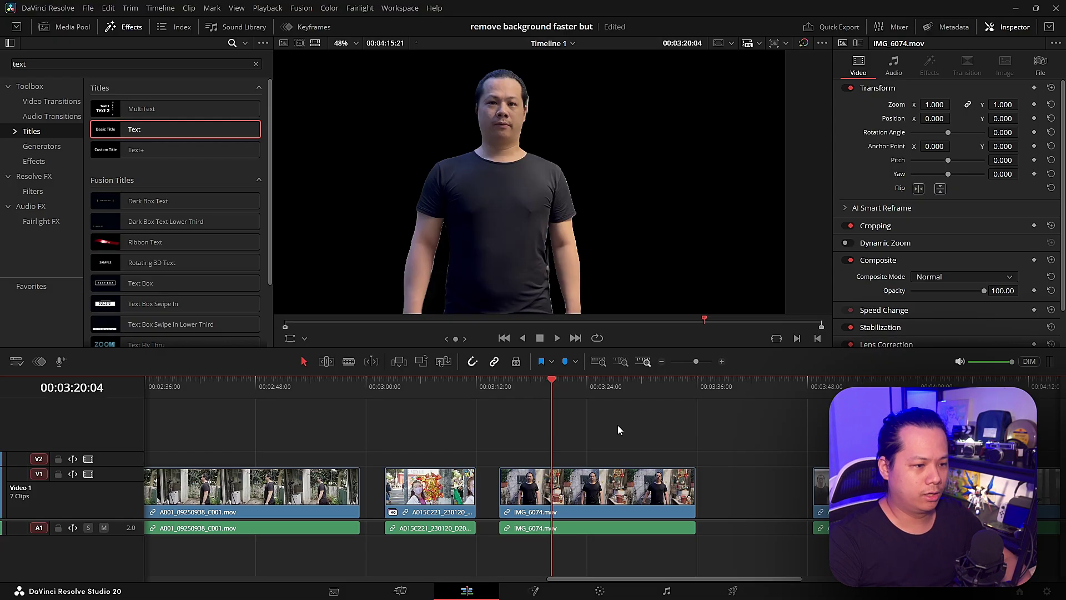
- Compare IMG_6074.mov with and without effects, then add a rectangle window on the Color page
left_click(803, 42)
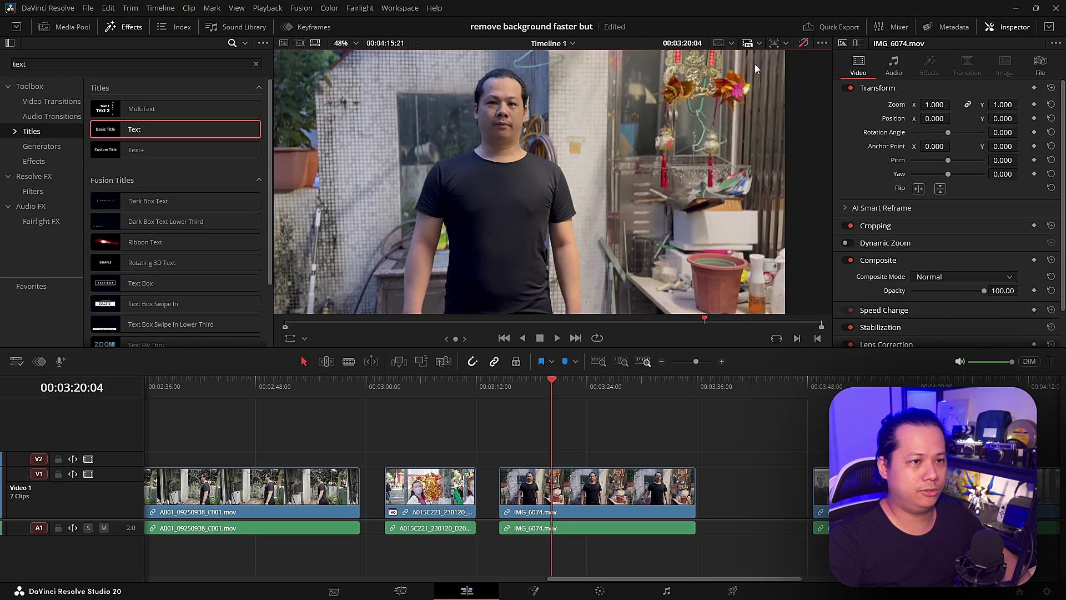
left_click(803, 43)
left_click(604, 590)
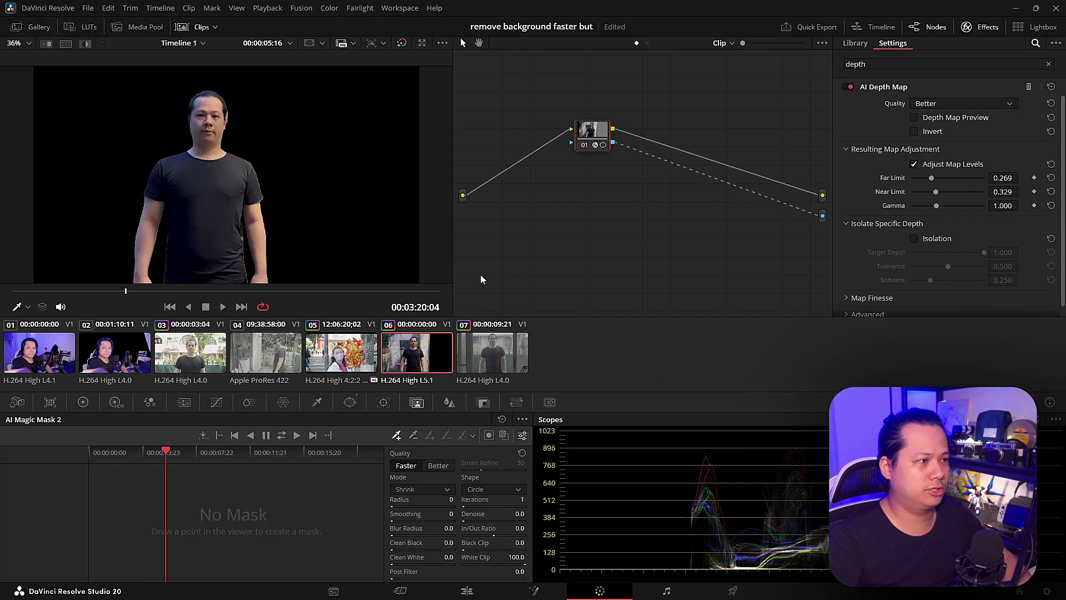
left_click(349, 402)
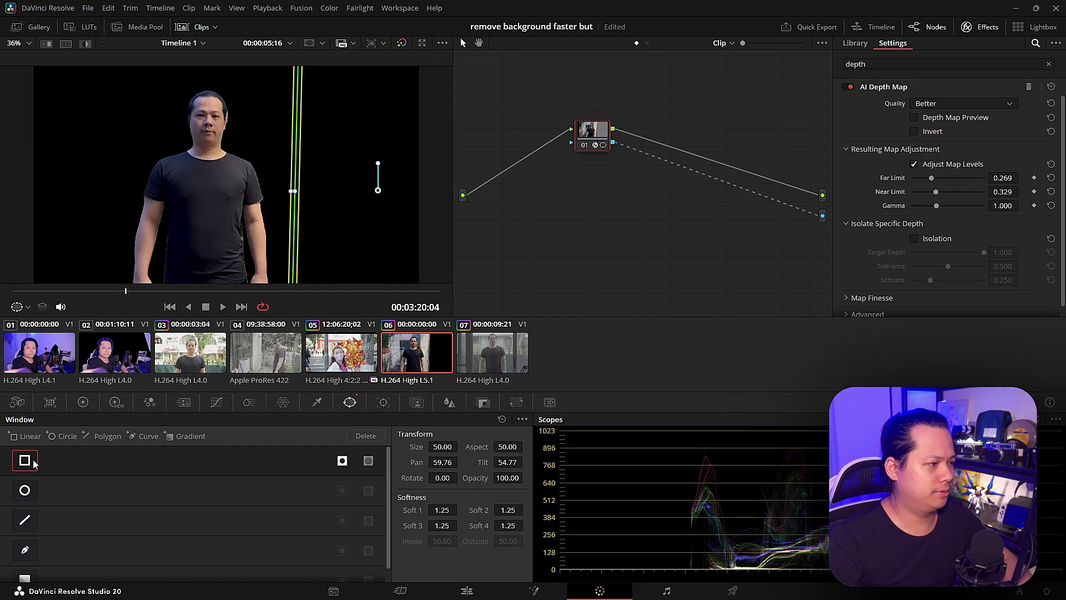